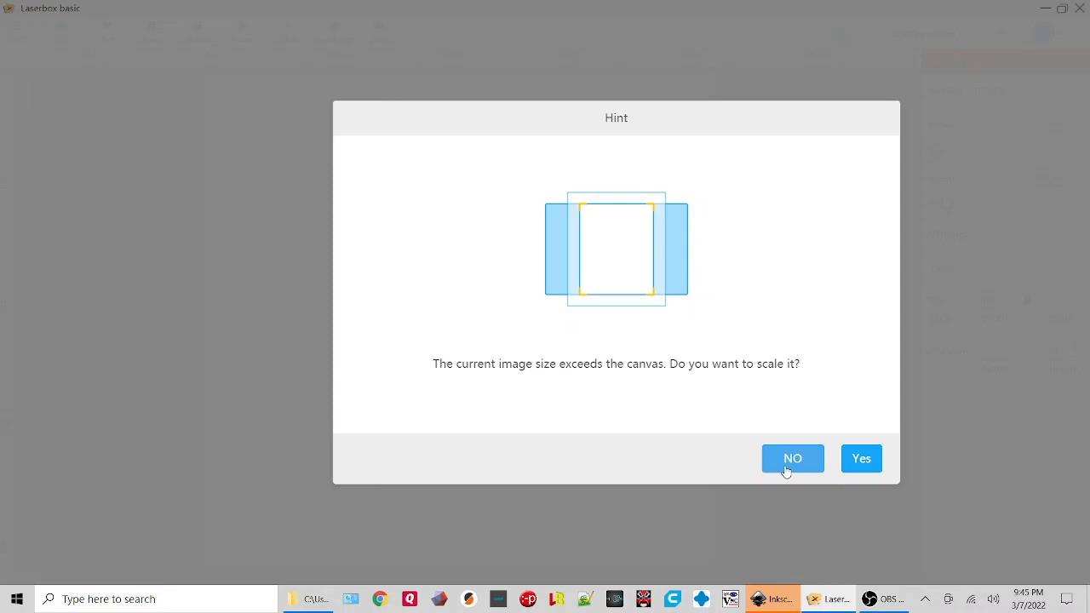
Scale the oversized image to fit the canvas and delete every part except the lowest scroll-patterned panel
{"action": "left_click", "coordinate": [868, 460]}
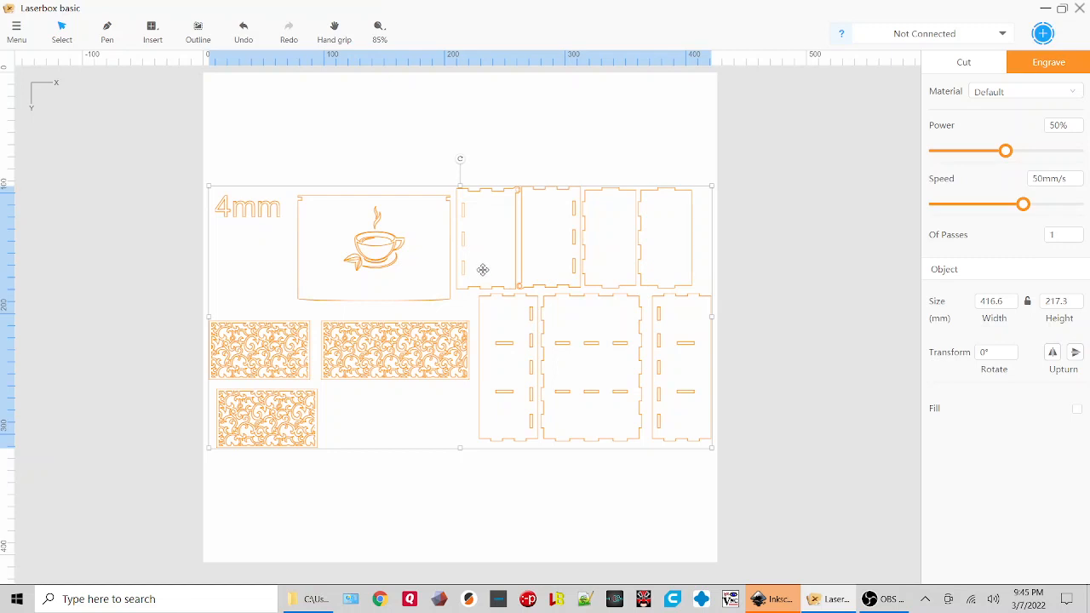
{"action": "left_click", "coordinate": [549, 152]}
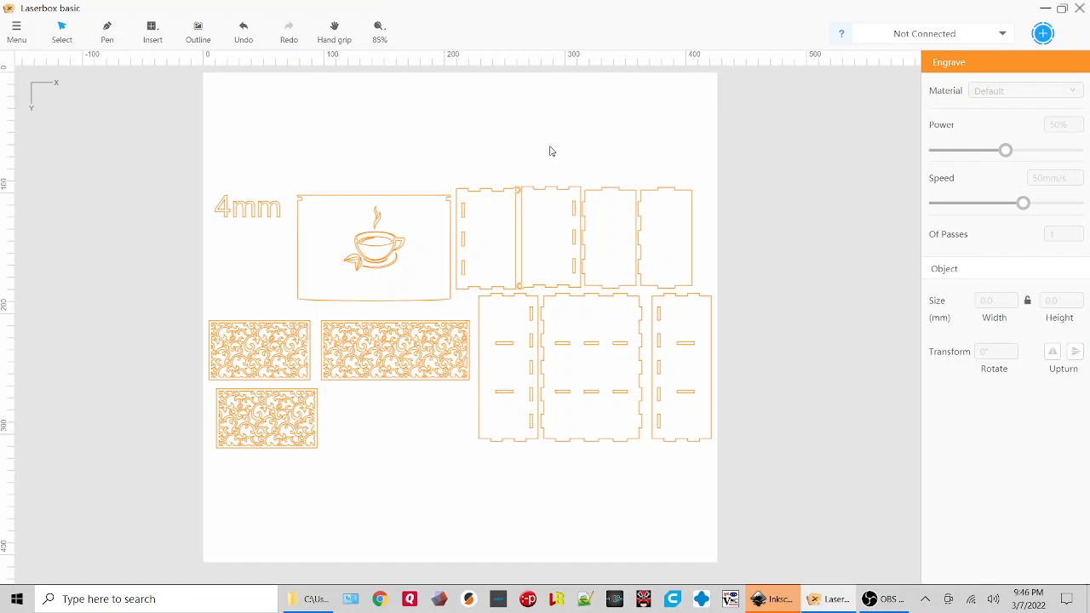
{"action": "left_click_drag", "start_coordinate": [406, 145], "coordinate": [682, 507]}
{"action": "key", "text": "Delete"}
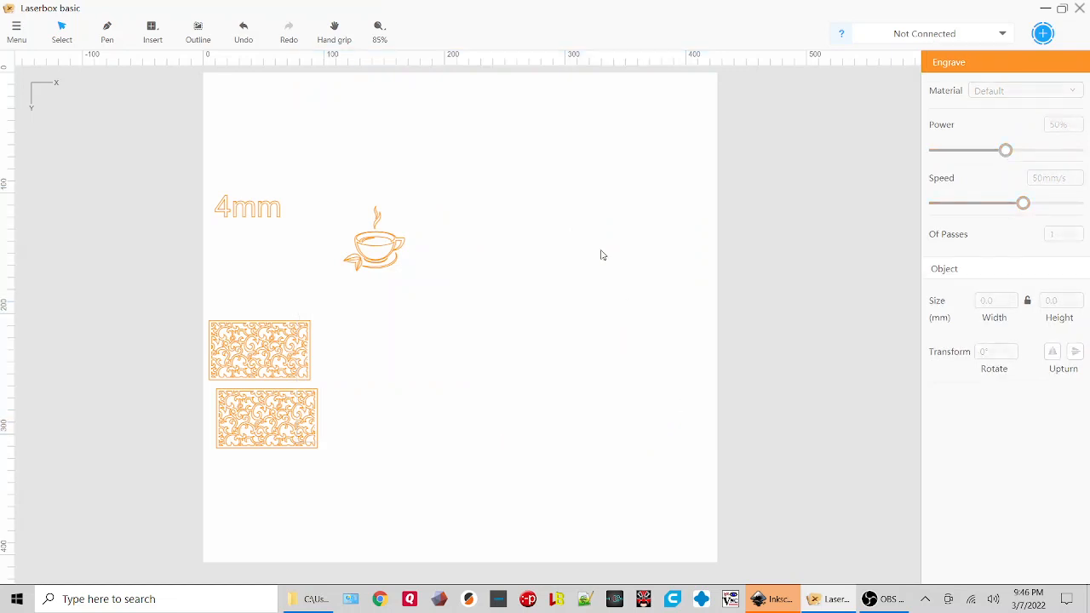
{"action": "left_click_drag", "start_coordinate": [432, 166], "coordinate": [216, 274]}
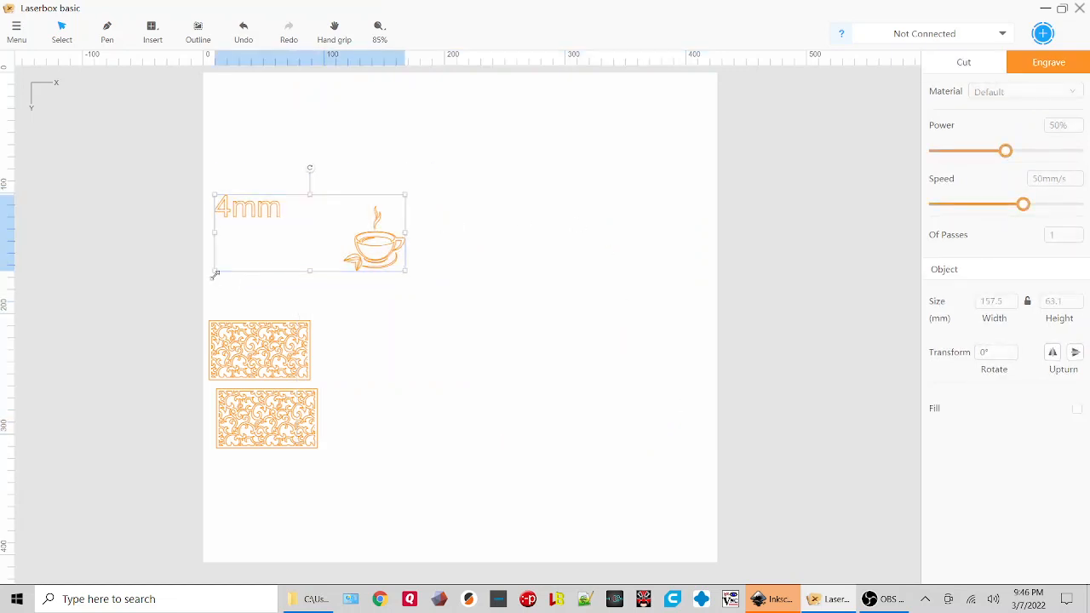
{"action": "key", "text": "Delete"}
{"action": "left_click_drag", "start_coordinate": [335, 308], "coordinate": [208, 368]}
{"action": "key", "text": "Delete"}
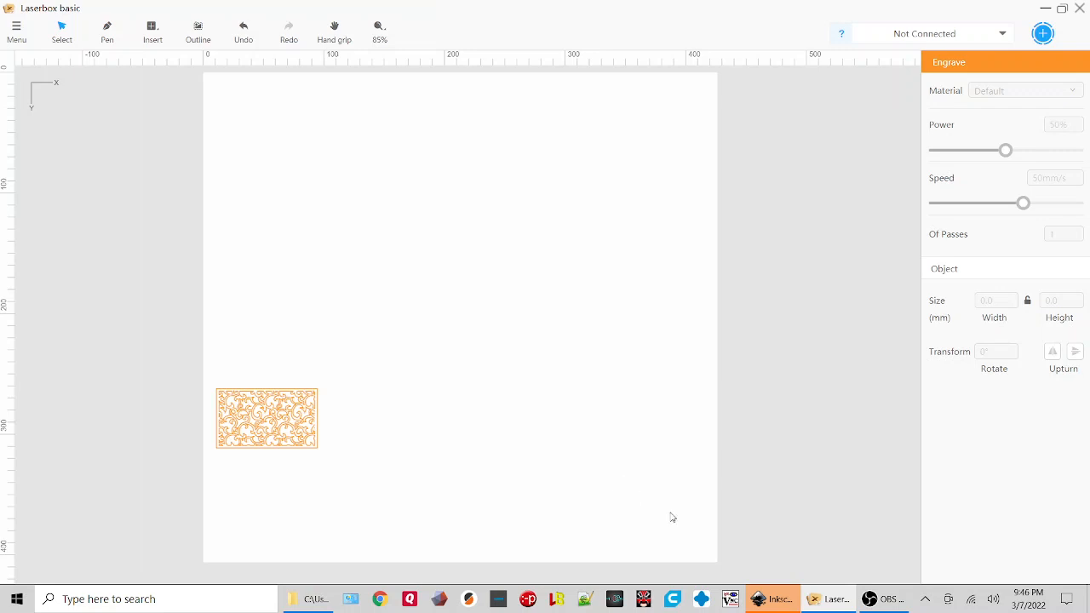
Switch to Inkscape and import file.svg into a new document as editable objects
{"action": "left_click", "coordinate": [778, 603]}
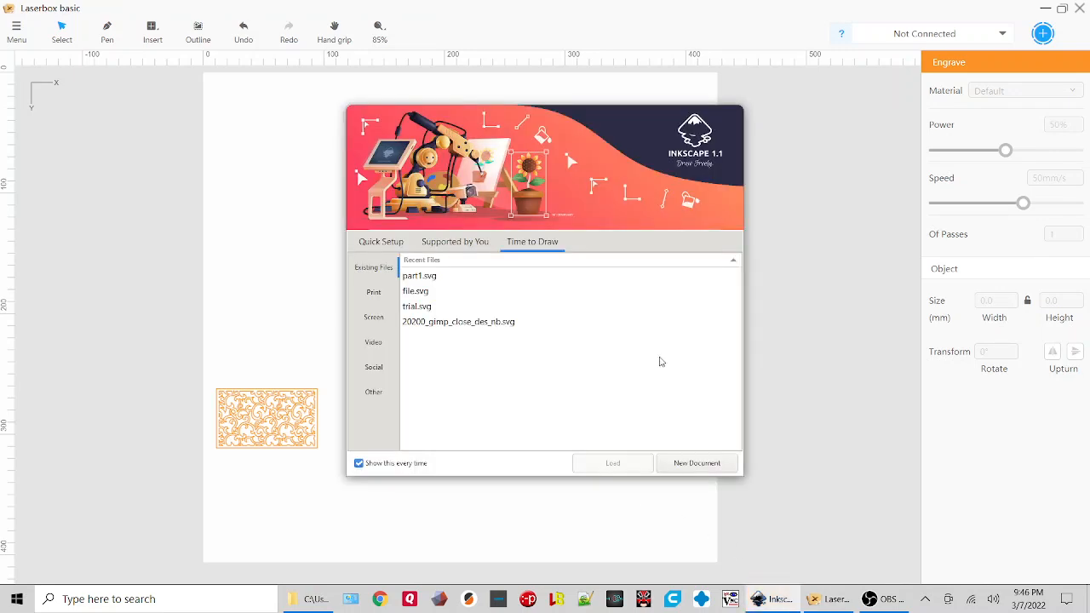
{"action": "left_click", "coordinate": [695, 464]}
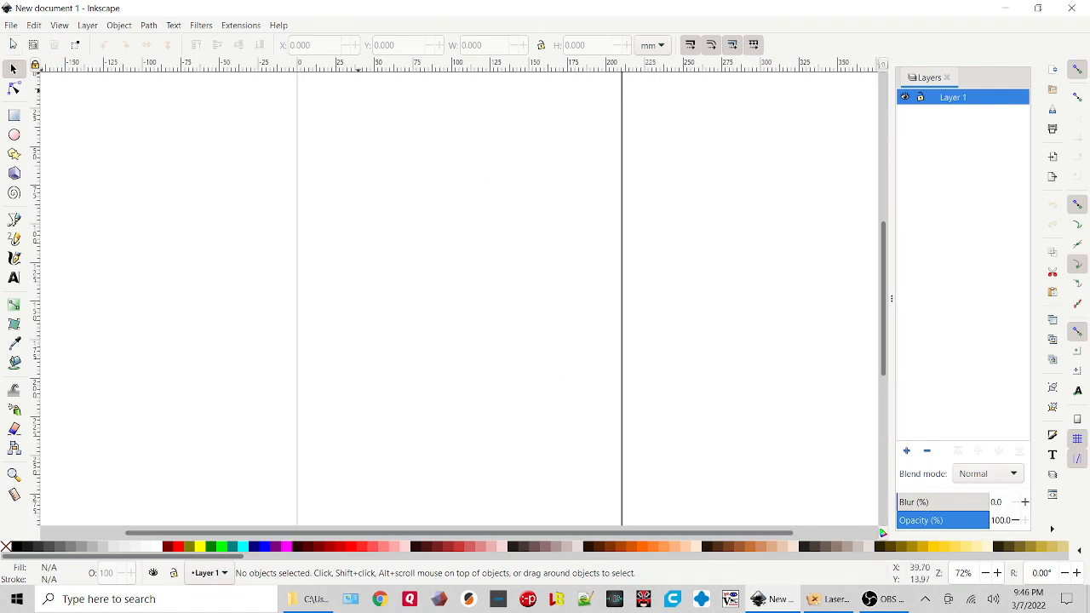
{"action": "left_click", "coordinate": [11, 26]}
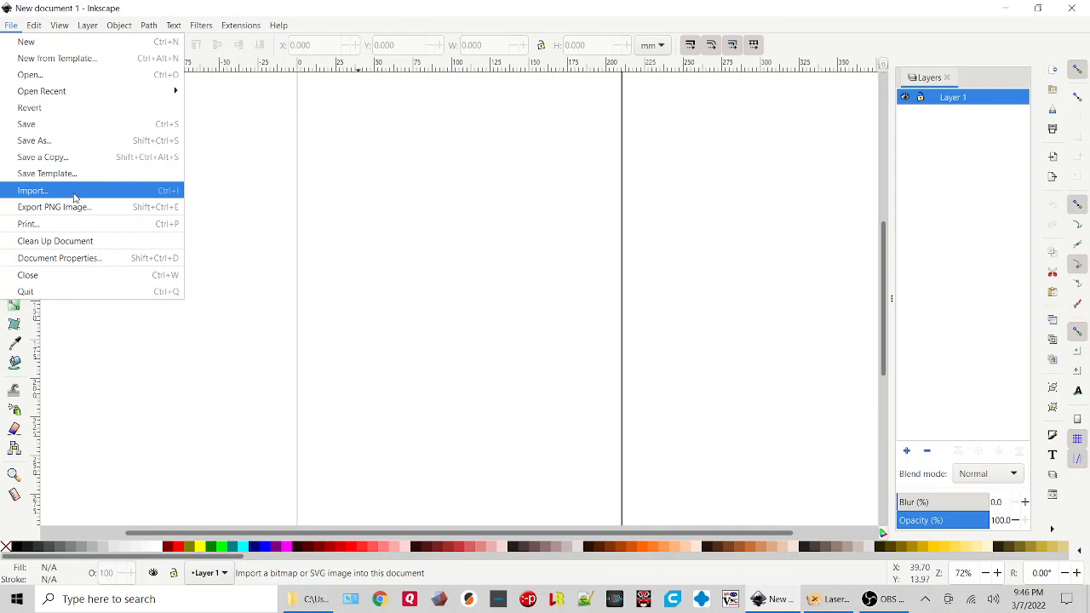
{"action": "left_click", "coordinate": [74, 198]}
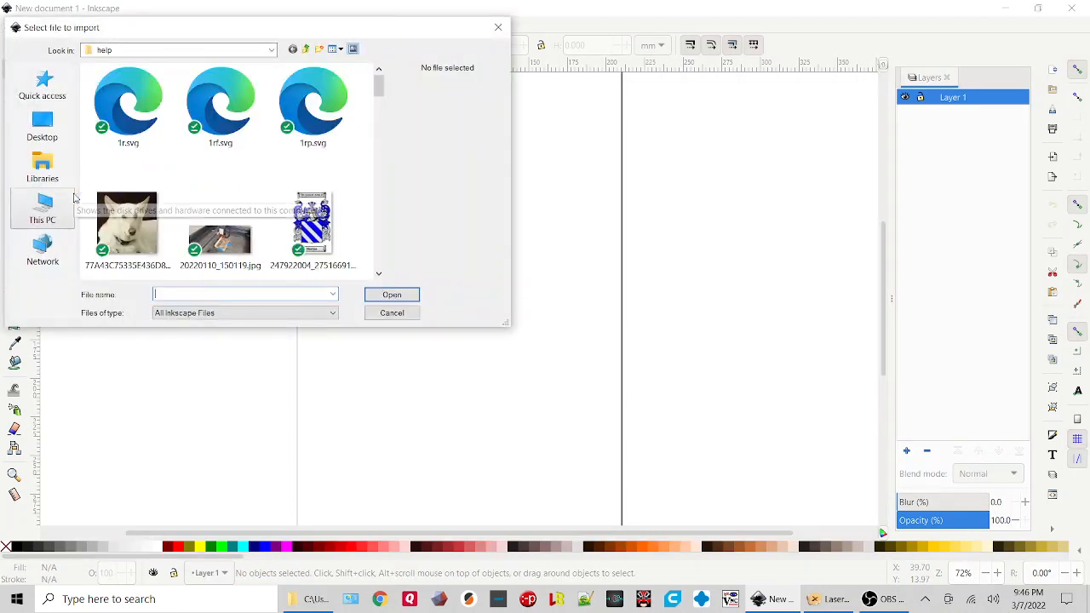
{"action": "left_click", "coordinate": [175, 292]}
{"action": "type", "text": "file"}
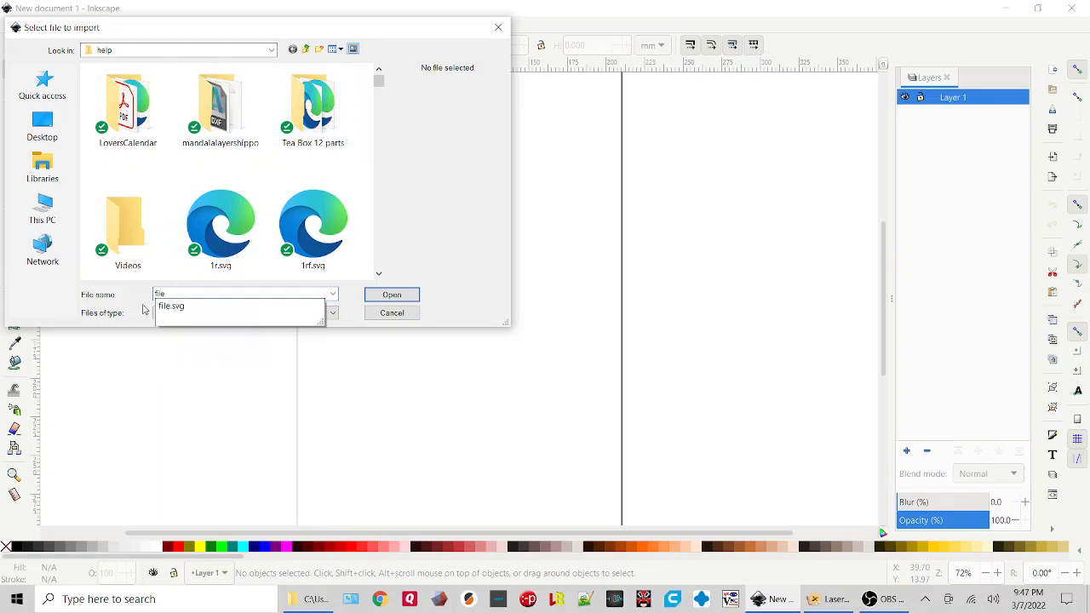
{"action": "left_click", "coordinate": [169, 314]}
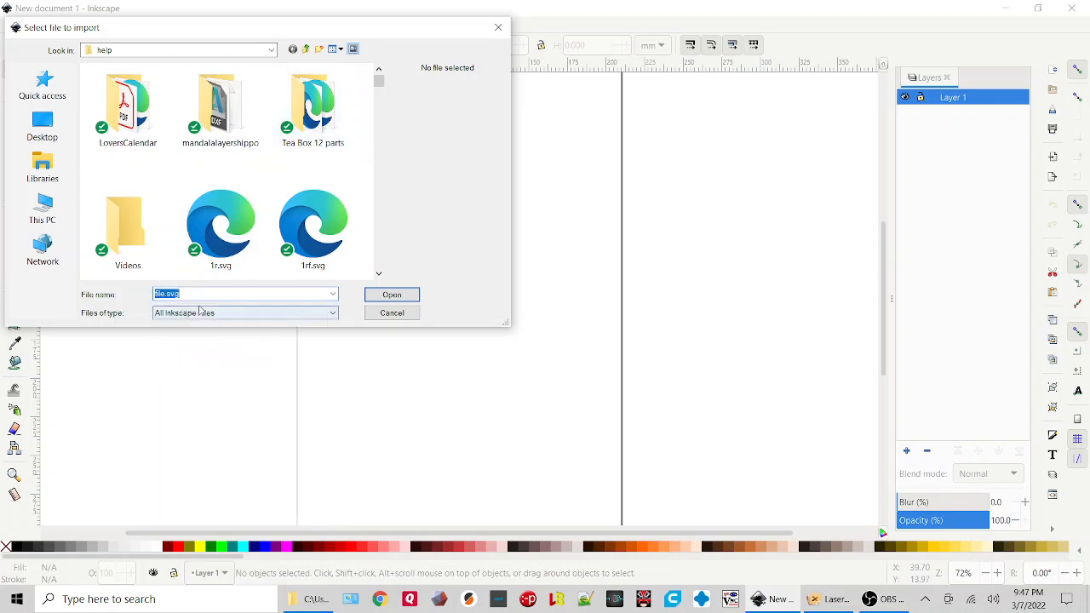
{"action": "left_click", "coordinate": [391, 294]}
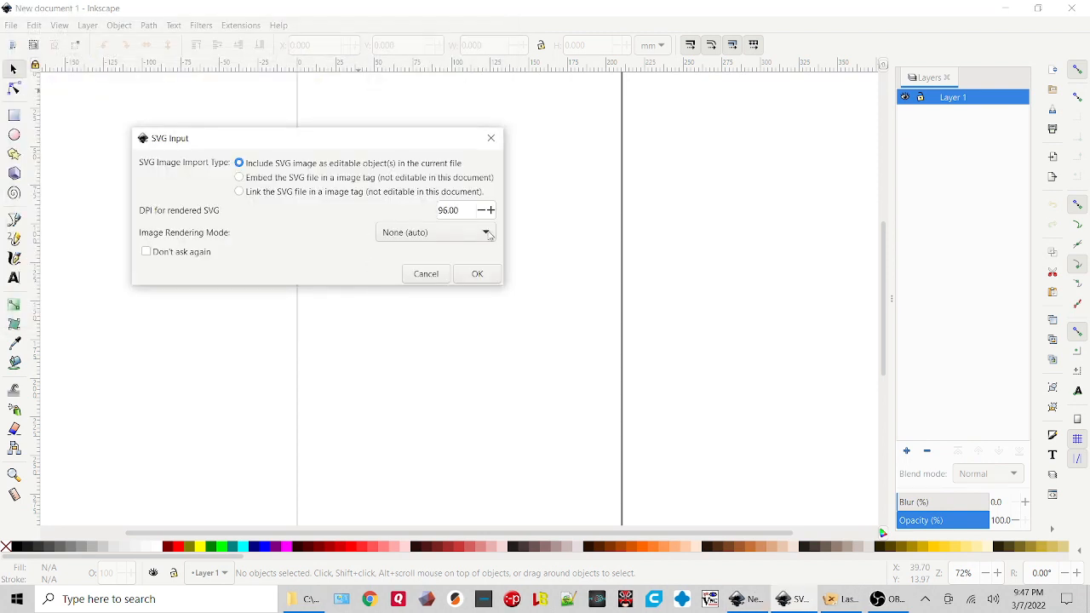
{"action": "left_click", "coordinate": [479, 275]}
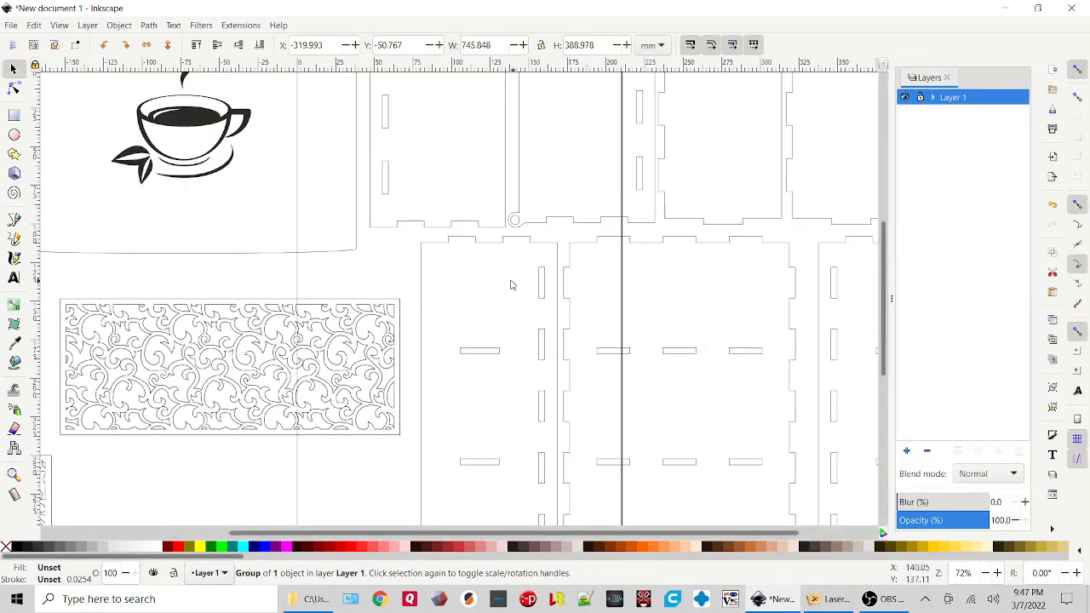
Ungroup the imported artwork twice to break it into its individual parts
{"action": "scroll", "coordinate": [486, 270], "scroll_direction": "down", "scroll_amount": 2}
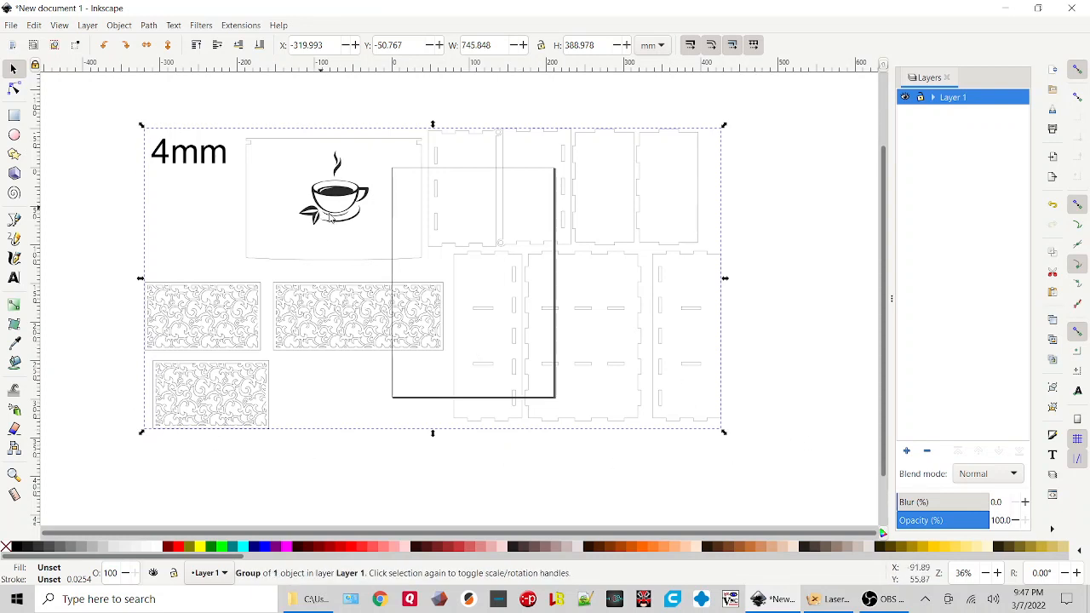
{"action": "right_click", "coordinate": [328, 327]}
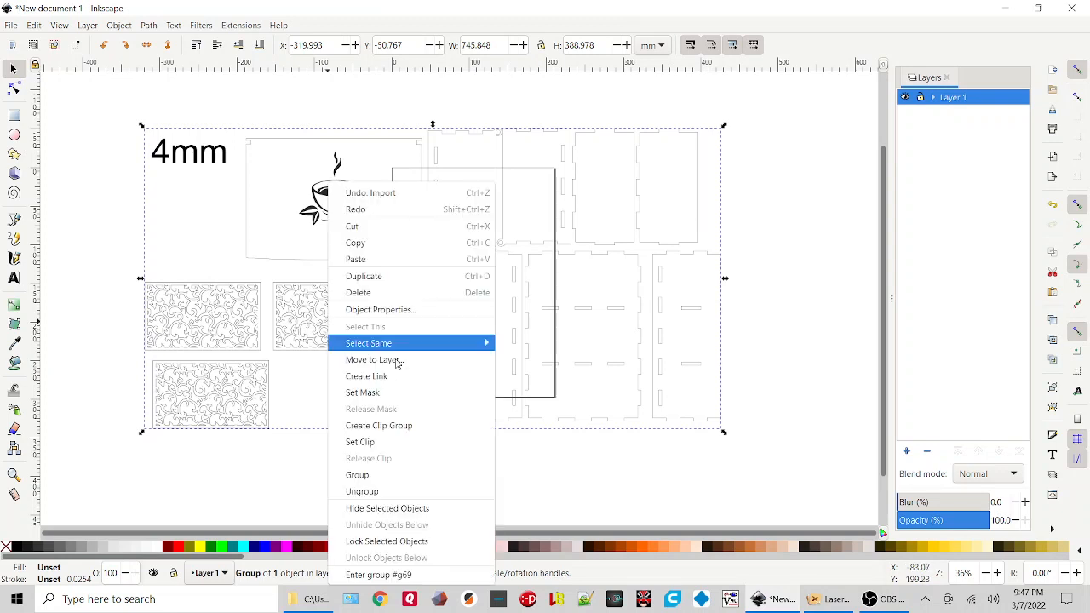
{"action": "left_click", "coordinate": [419, 492]}
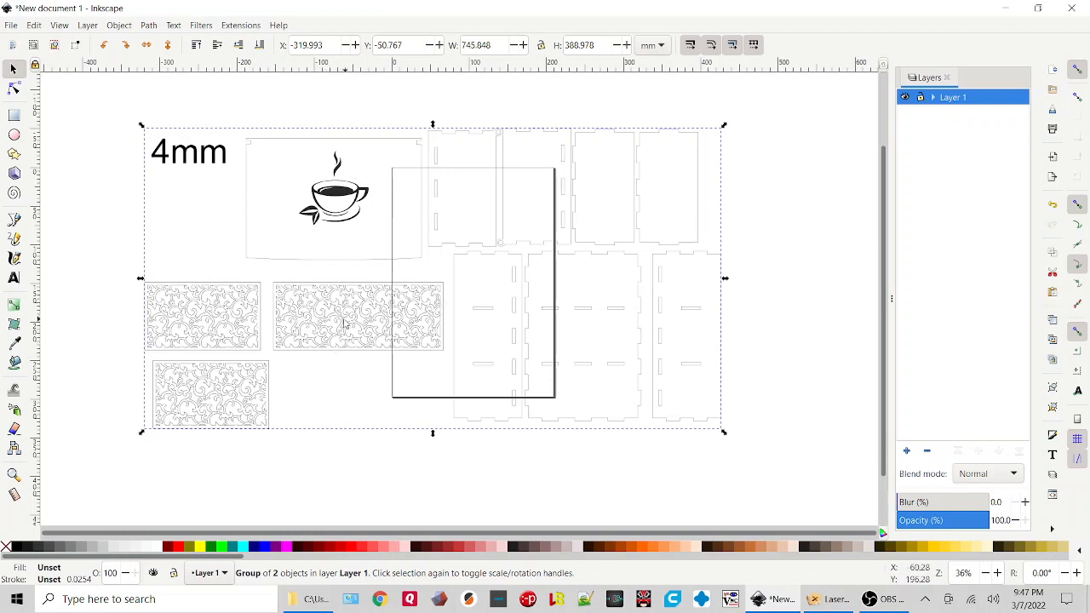
{"action": "right_click", "coordinate": [343, 321]}
{"action": "left_click", "coordinate": [457, 491]}
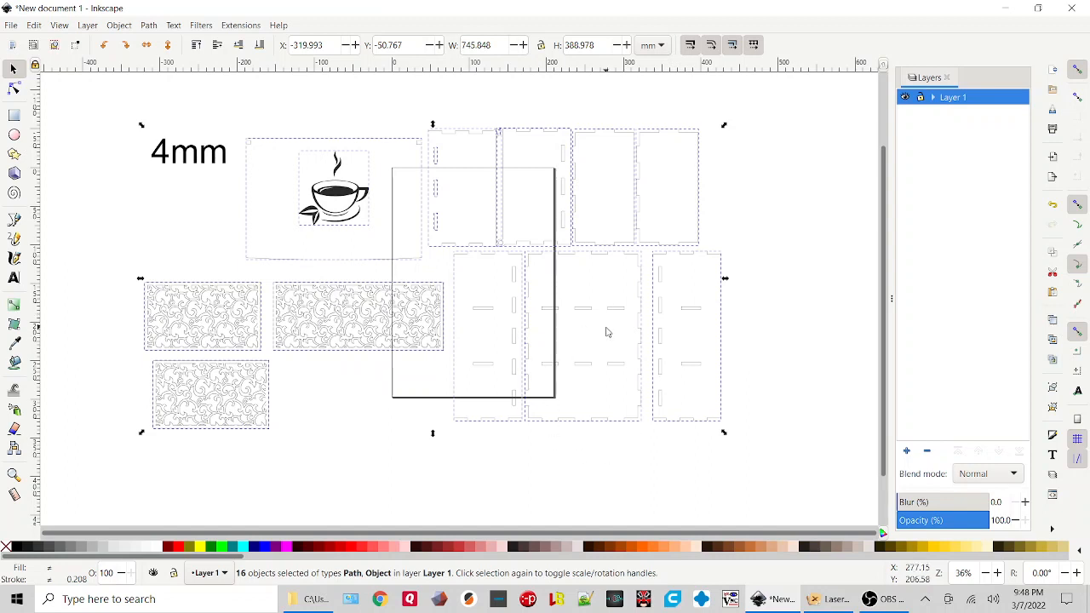
Remove the lowest scroll-patterned panel from the selection of all parts and delete everything else
{"action": "scroll", "coordinate": [600, 325], "scroll_direction": "up", "scroll_amount": 2}
{"action": "scroll", "coordinate": [535, 278], "scroll_direction": "up", "scroll_amount": 2}
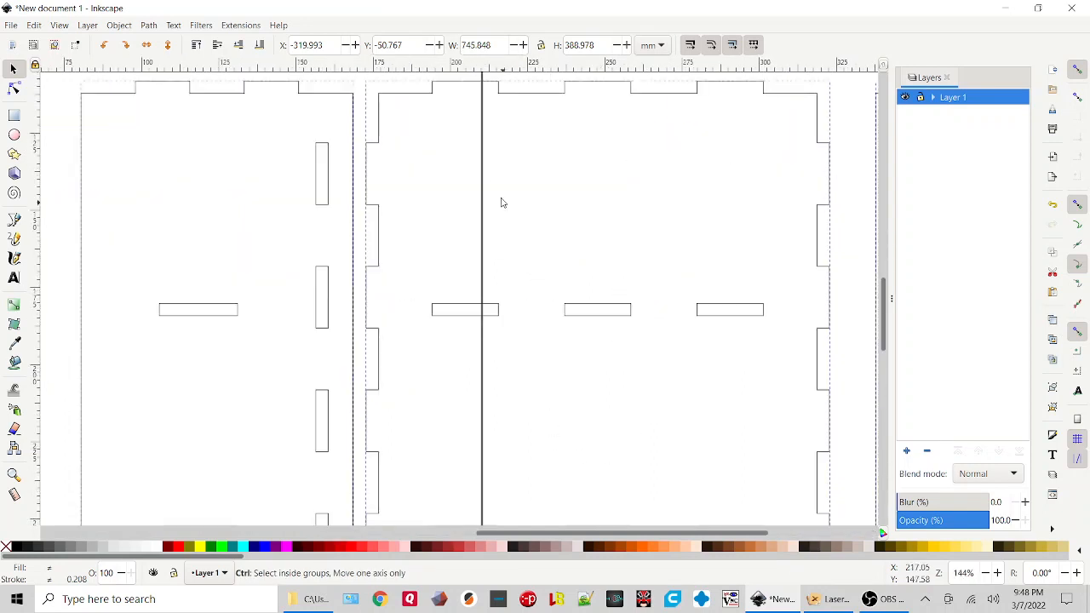
{"action": "scroll", "coordinate": [496, 197], "scroll_direction": "down", "scroll_amount": 4}
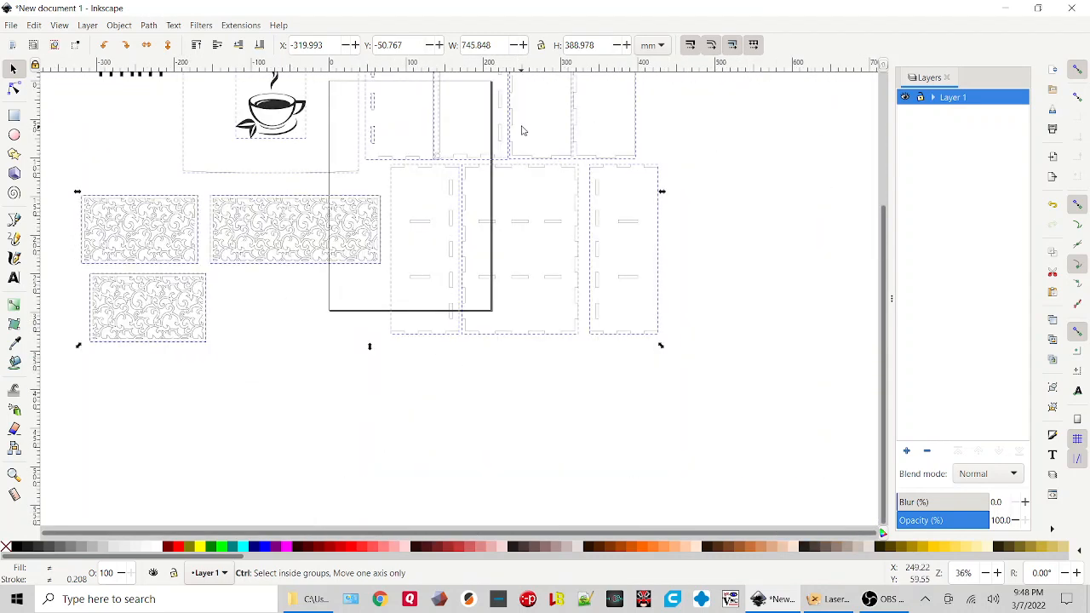
{"action": "scroll", "coordinate": [528, 126], "scroll_direction": "down", "scroll_amount": 4}
{"action": "scroll", "coordinate": [533, 120], "scroll_direction": "up", "scroll_amount": 8}
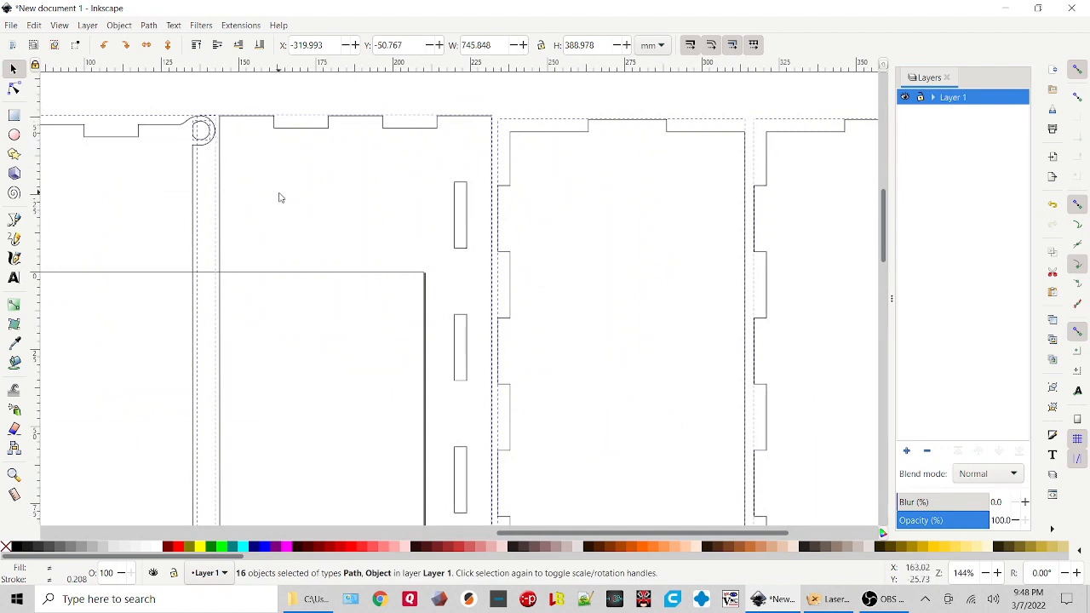
{"action": "scroll", "coordinate": [280, 197], "scroll_direction": "down", "scroll_amount": 6, "text": "ctrl"}
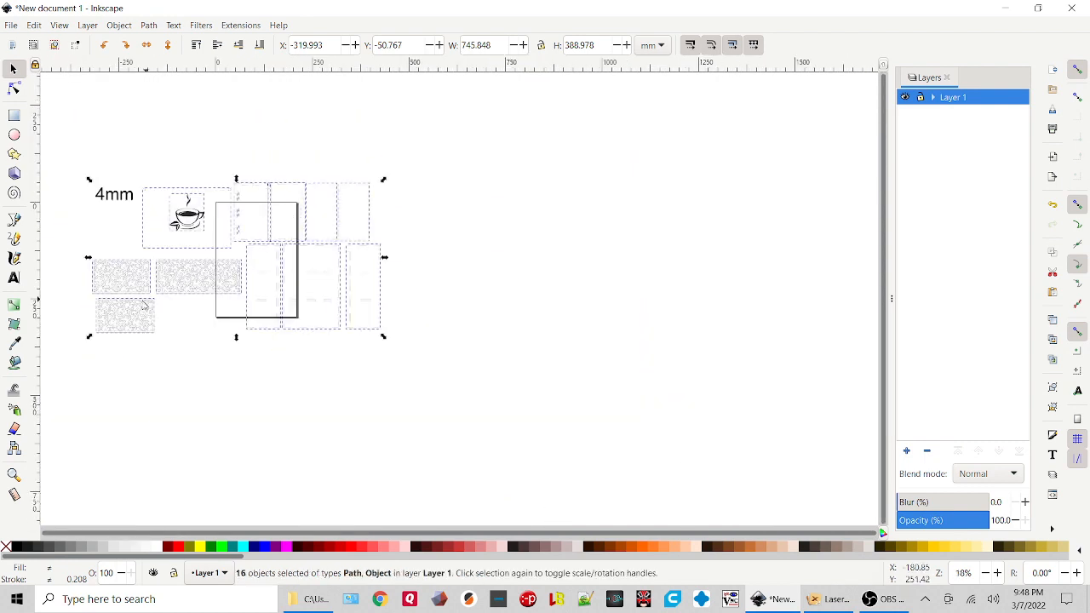
{"action": "scroll", "coordinate": [65, 340], "scroll_direction": "up", "scroll_amount": 2, "text": "ctrl"}
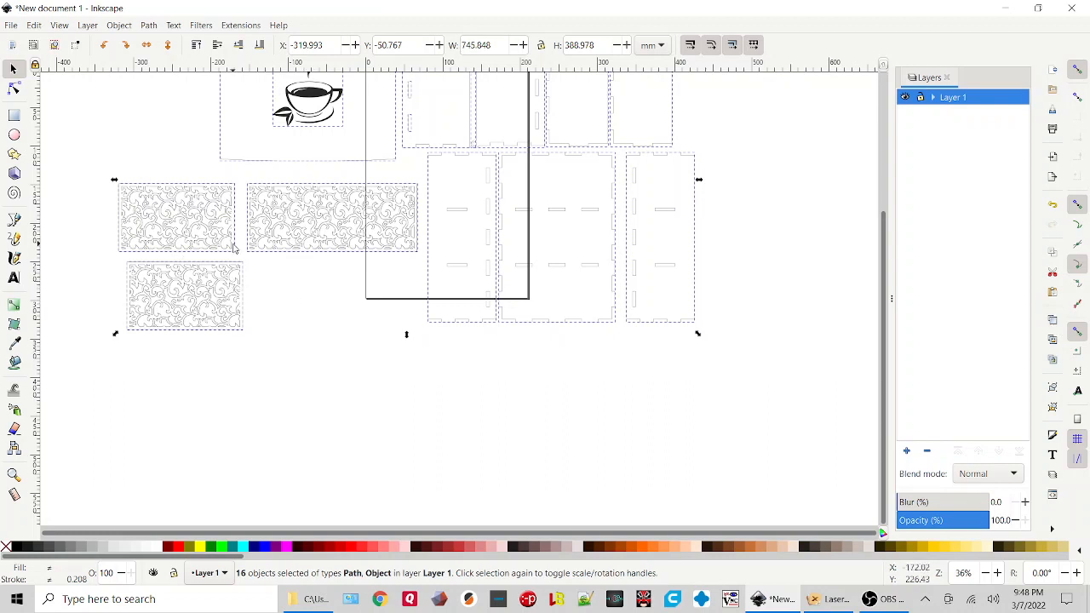
{"action": "left_click", "coordinate": [197, 302], "text": "shift"}
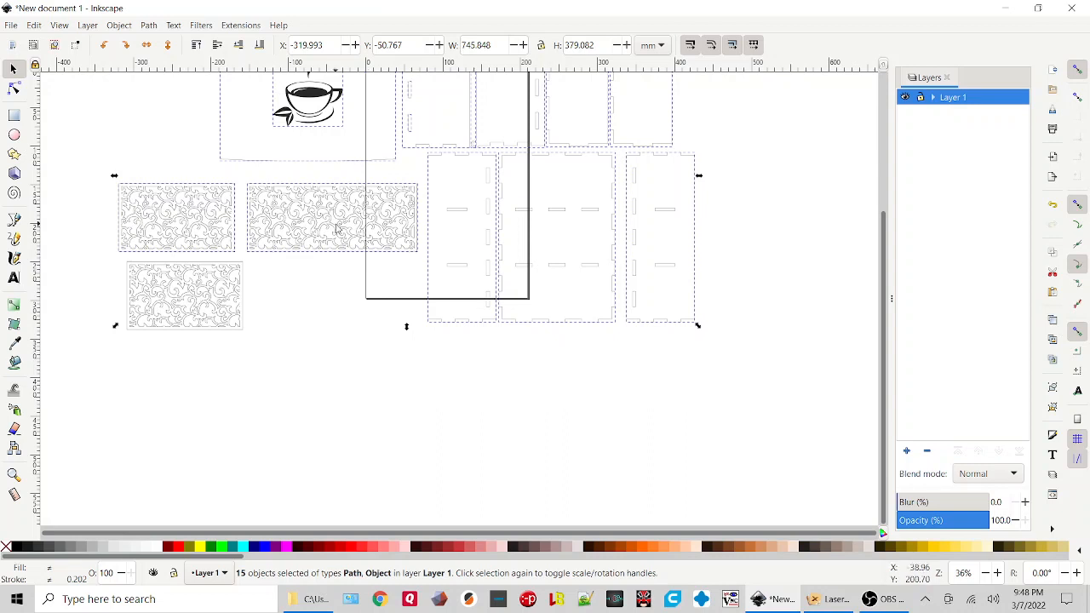
{"action": "key", "text": "Delete"}
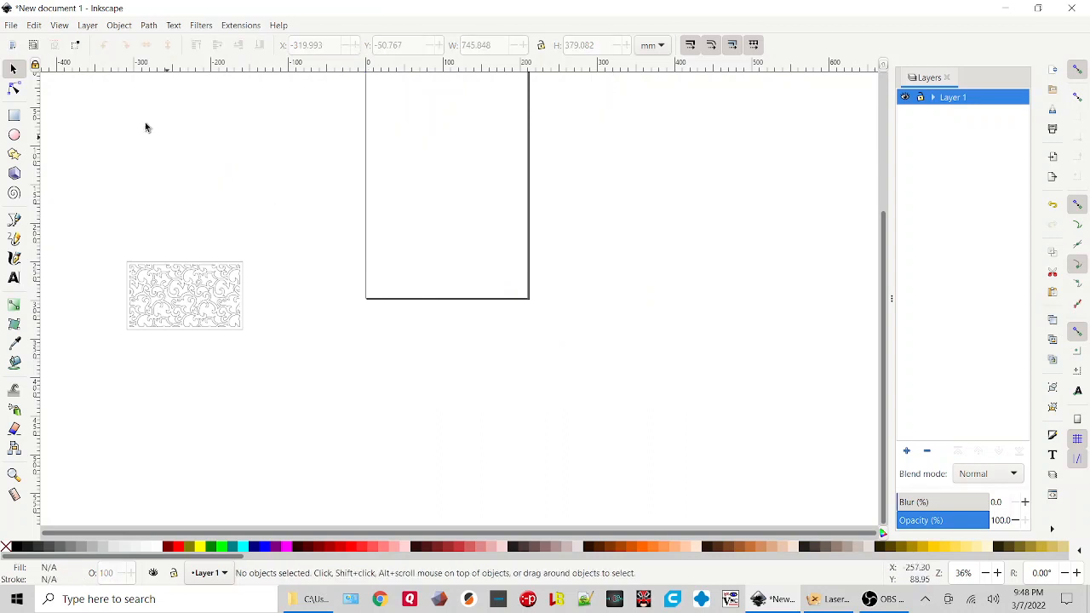
Save the document as part1 in Inkscape SVG format in the Tea Box 12 parts folder
{"action": "left_click", "coordinate": [11, 25]}
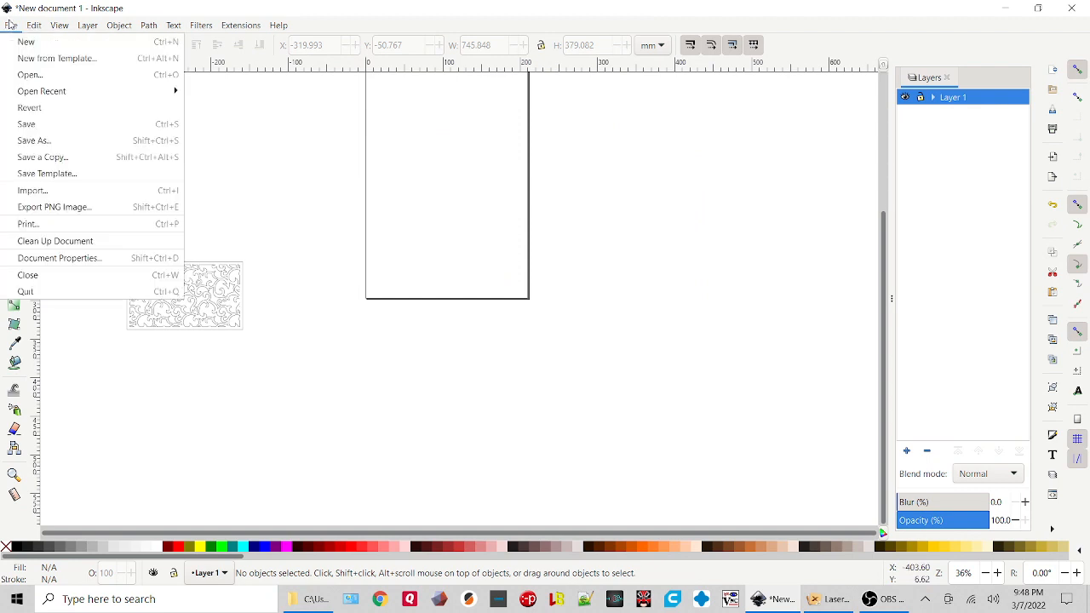
{"action": "left_click", "coordinate": [28, 141]}
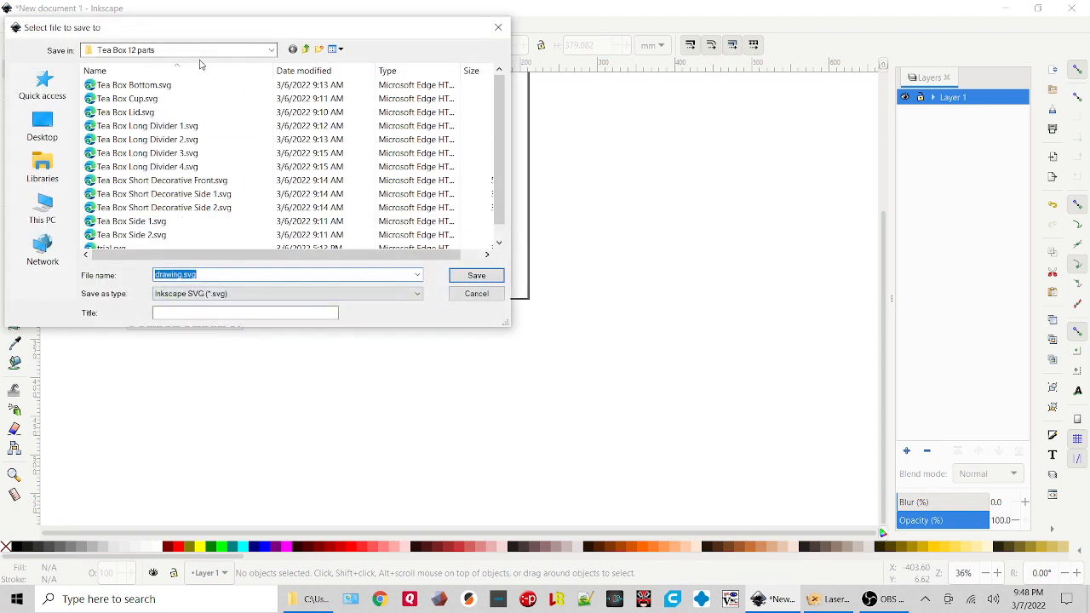
{"action": "type", "text": "part1"}
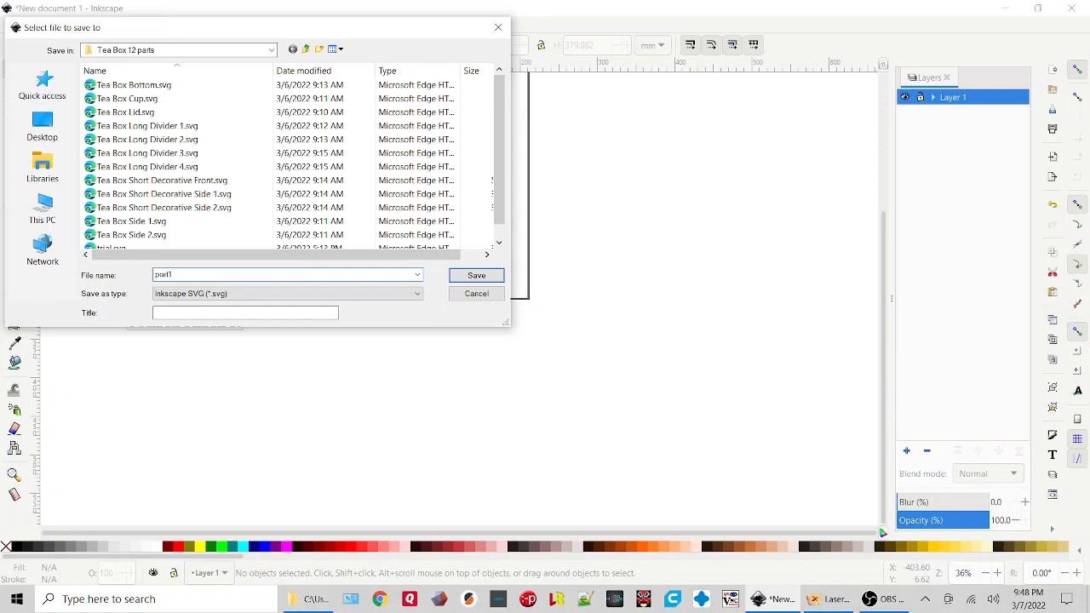
{"action": "key", "text": "Return"}
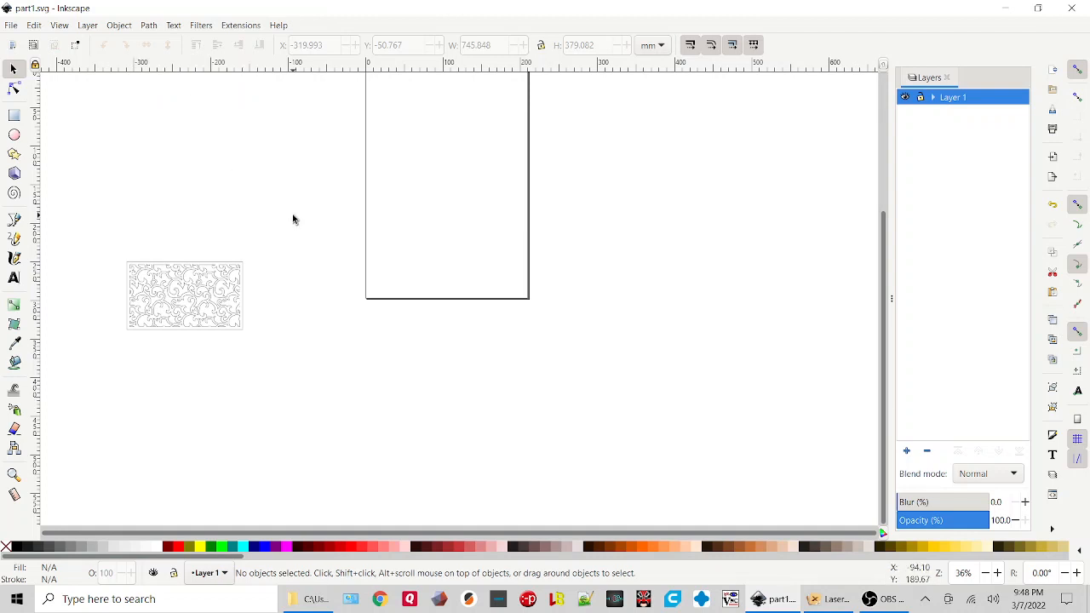
Undo the last deletion, and delete every part except the short scroll-patterned panel at the left end of the upper panel row
{"action": "key", "text": "ctrl"}
{"action": "key", "text": "ctrl+z"}
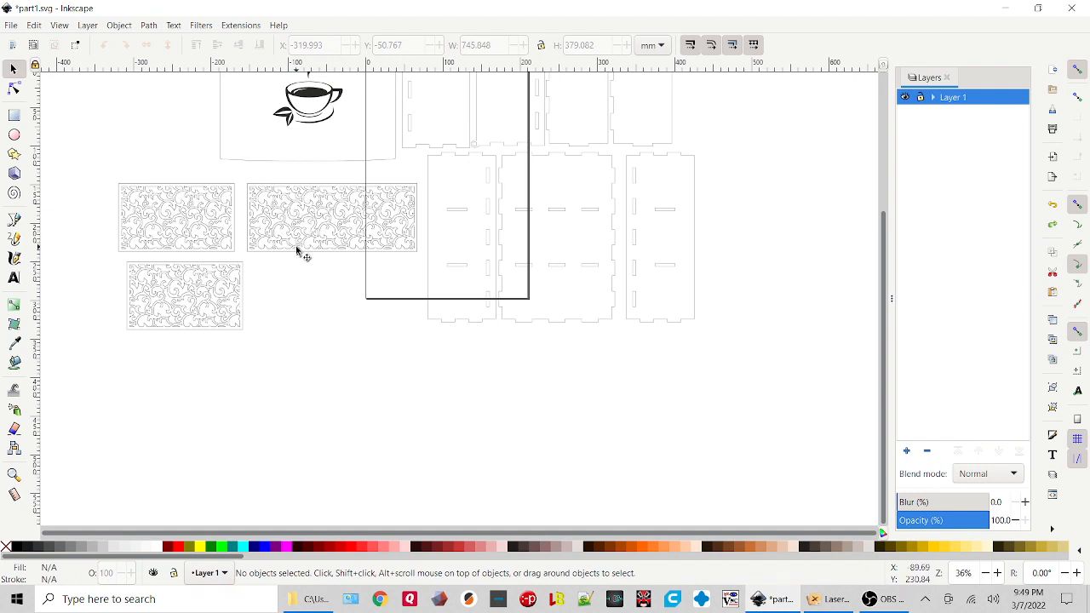
{"action": "left_click", "coordinate": [211, 223]}
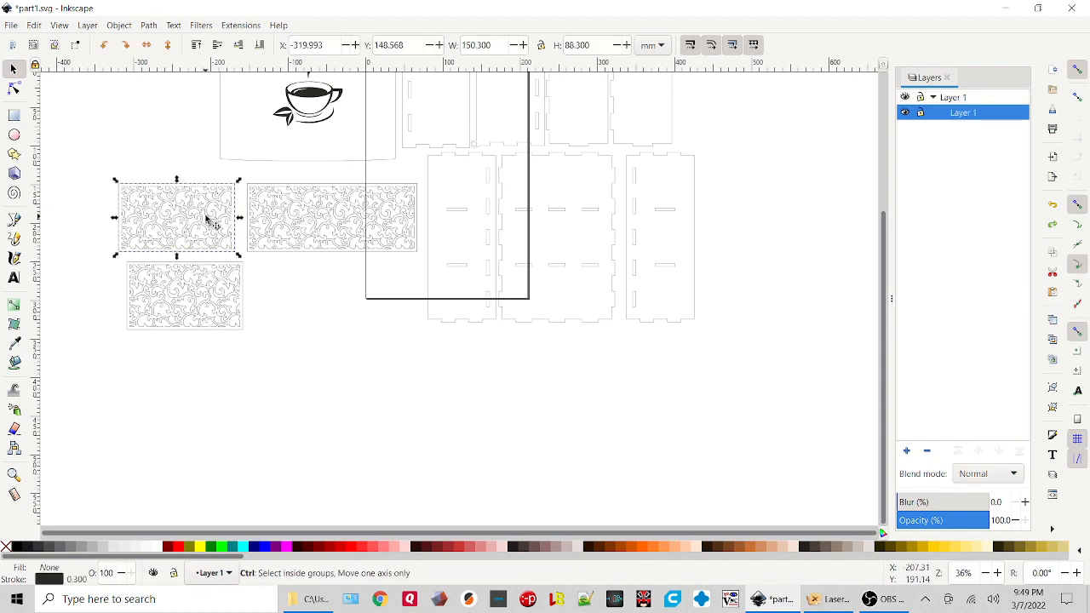
{"action": "key", "text": "ctrl+a"}
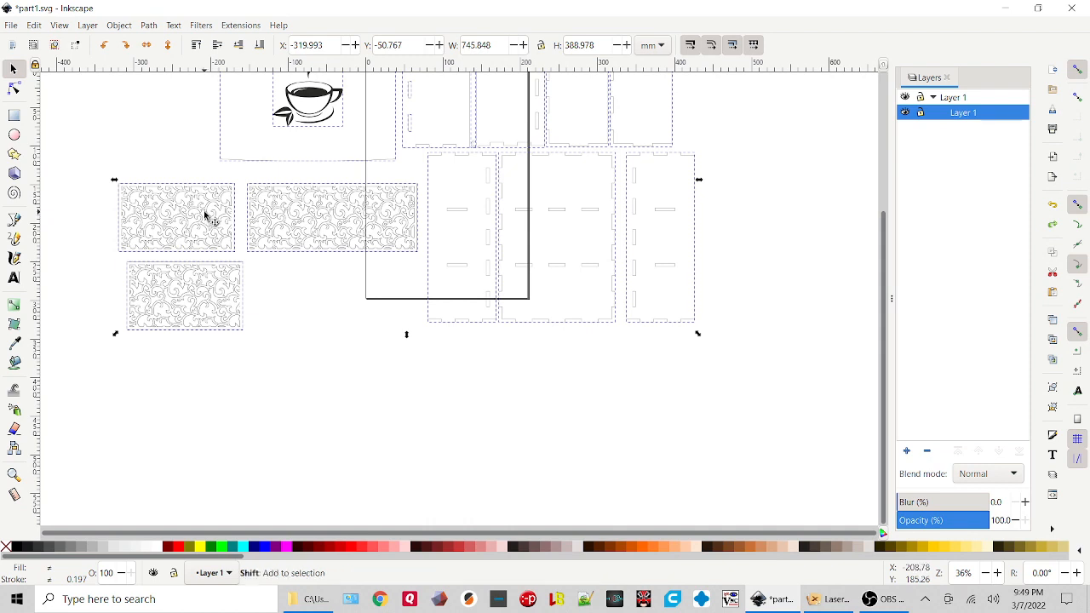
{"action": "left_click", "coordinate": [205, 218], "text": "shift"}
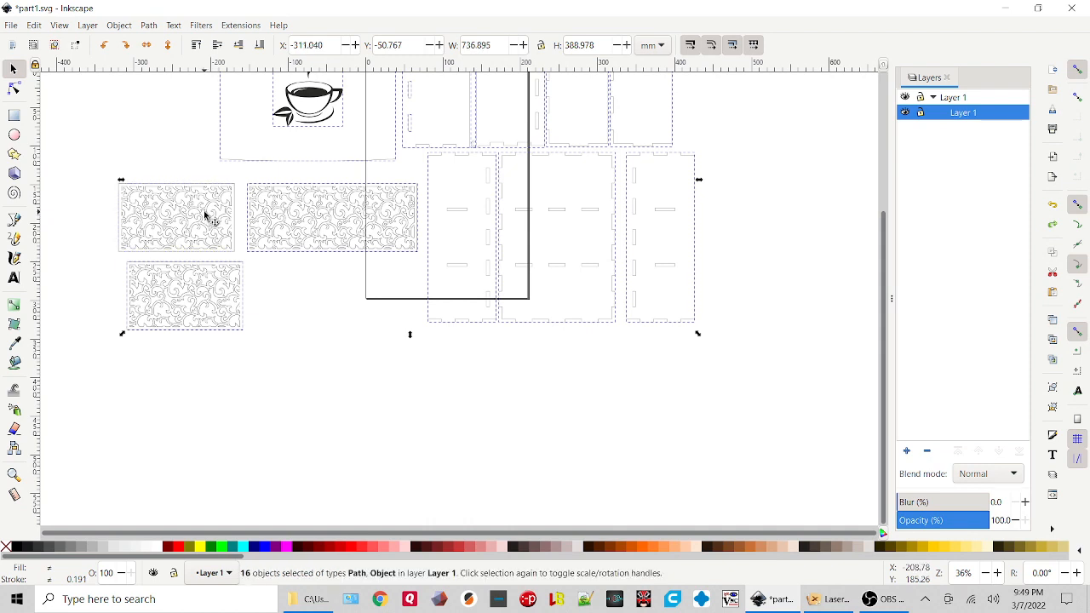
{"action": "key", "text": "Delete"}
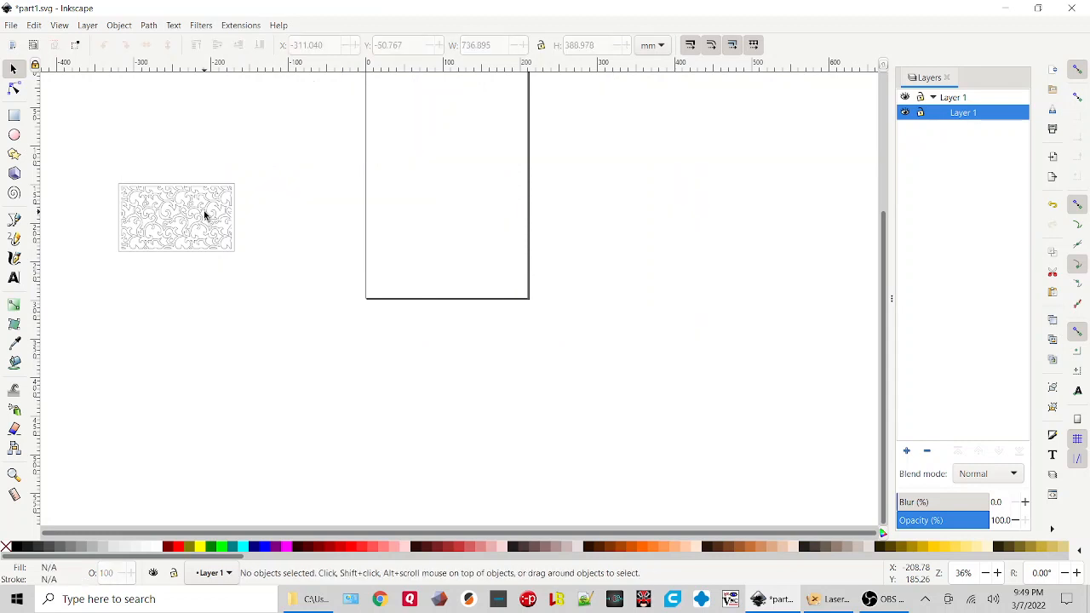
Save the document as part2 in the Tea Box 12 parts folder, and undo the deletion of the other parts
{"action": "left_click", "coordinate": [10, 25]}
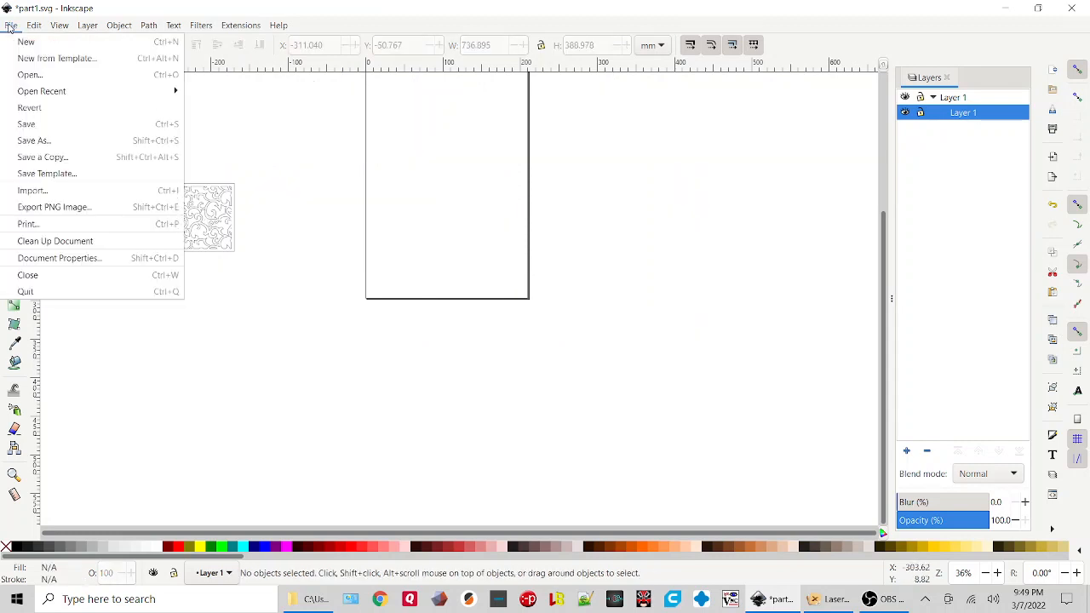
{"action": "left_click", "coordinate": [34, 123]}
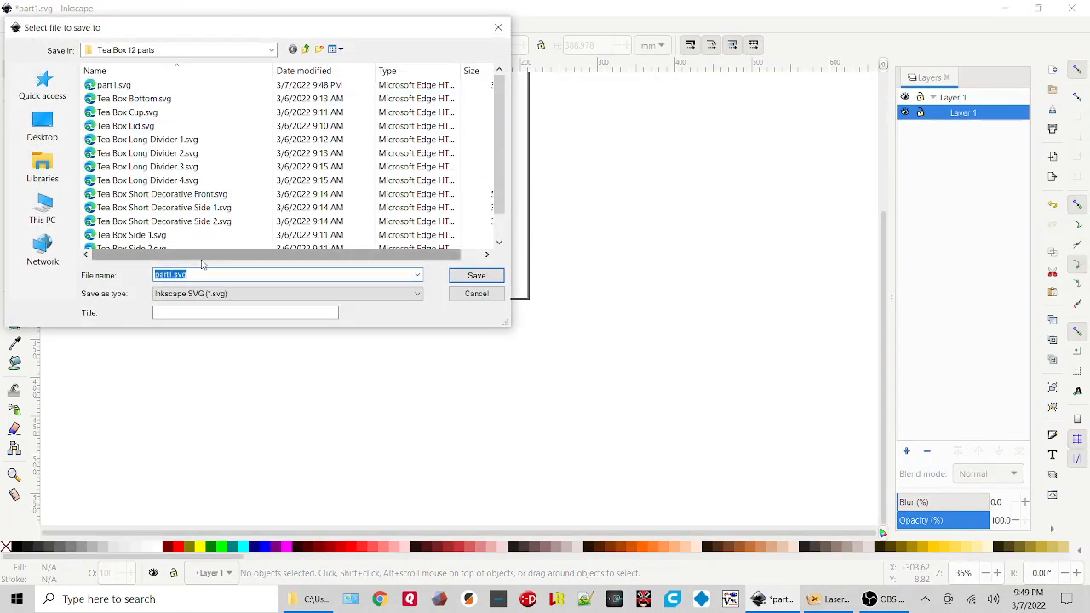
{"action": "type", "text": "part2"}
{"action": "key", "text": "Return"}
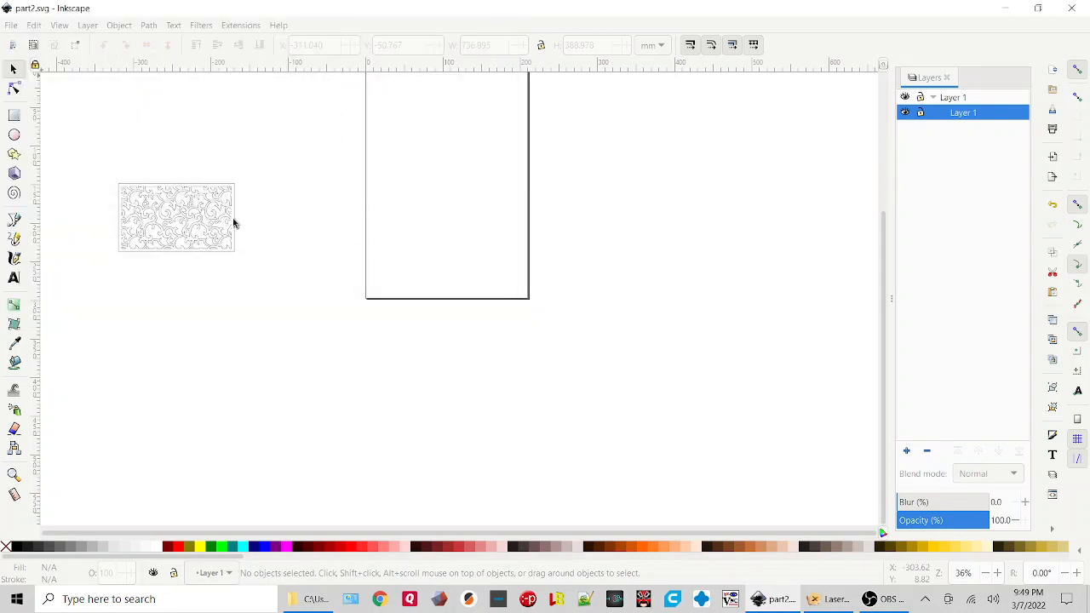
{"action": "key", "text": "ctrl+z"}
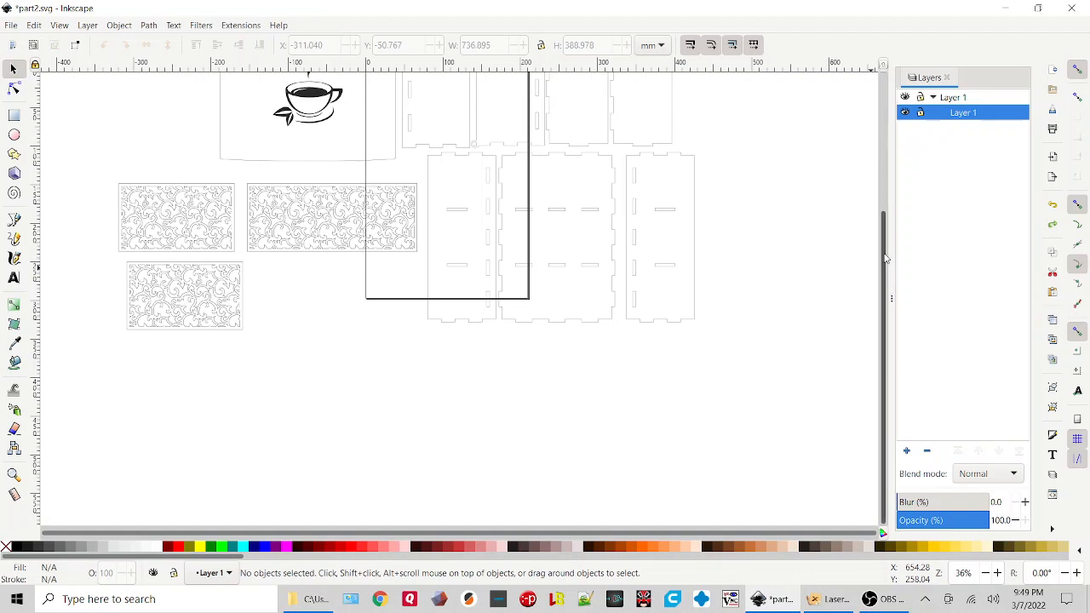
{"action": "left_click_drag", "start_coordinate": [885, 260], "coordinate": [885, 143]}
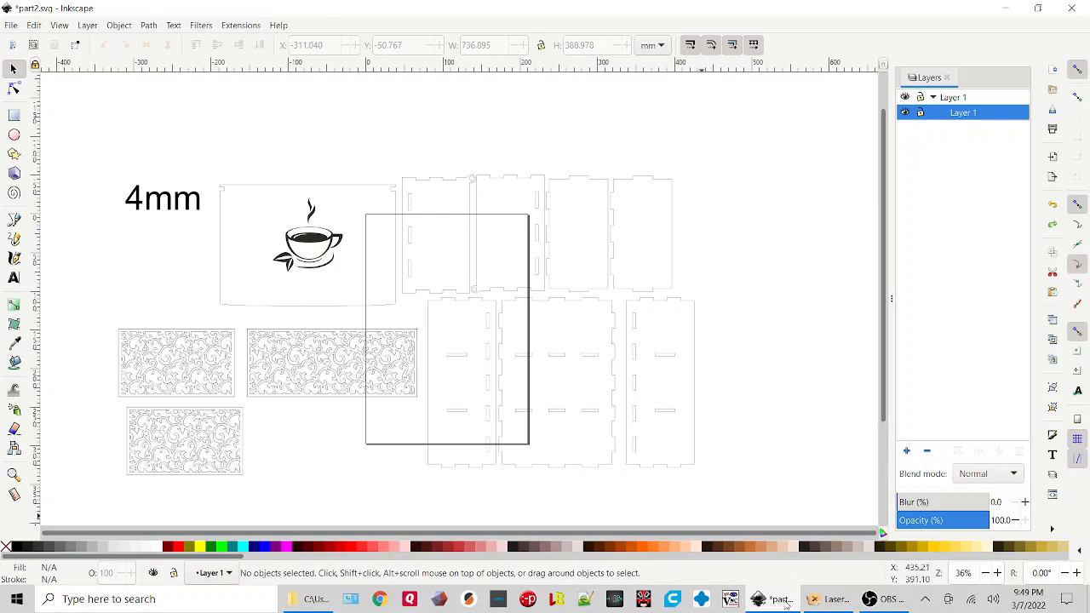
Switch to Laserbox and import part1.svg from the Tea Box 12 parts folder
{"action": "left_click", "coordinate": [825, 599]}
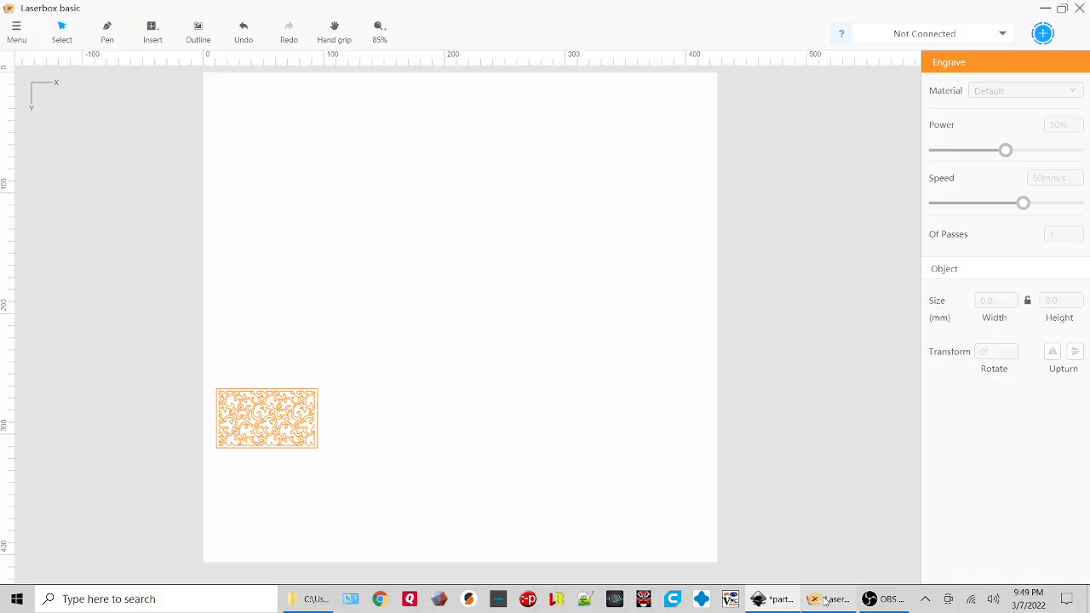
{"action": "left_click", "coordinate": [16, 32]}
{"action": "left_click", "coordinate": [25, 75]}
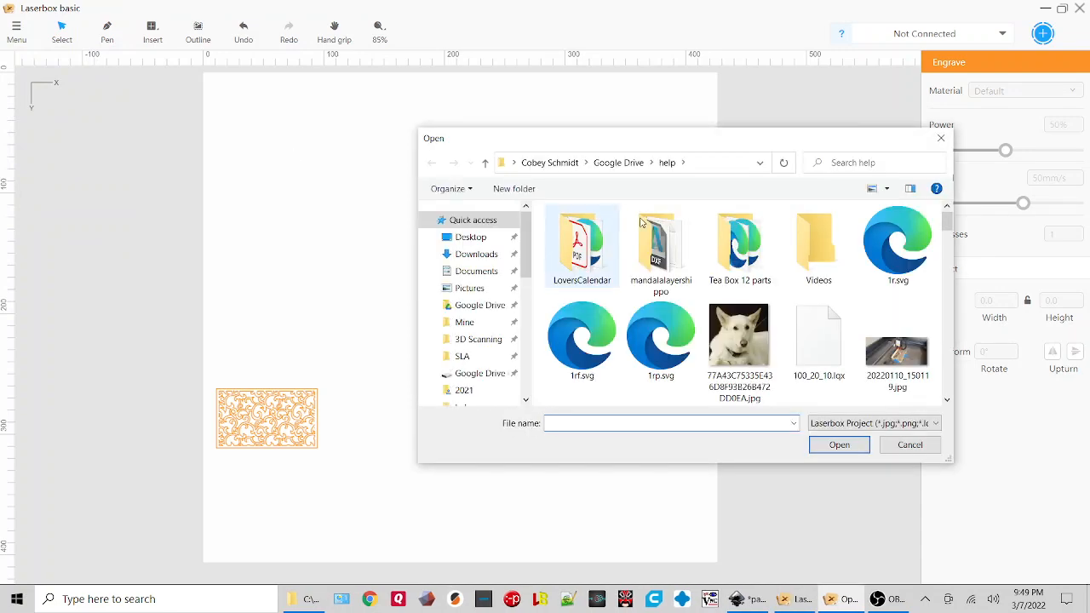
{"action": "double_click", "coordinate": [739, 247]}
{"action": "left_click", "coordinate": [603, 239]}
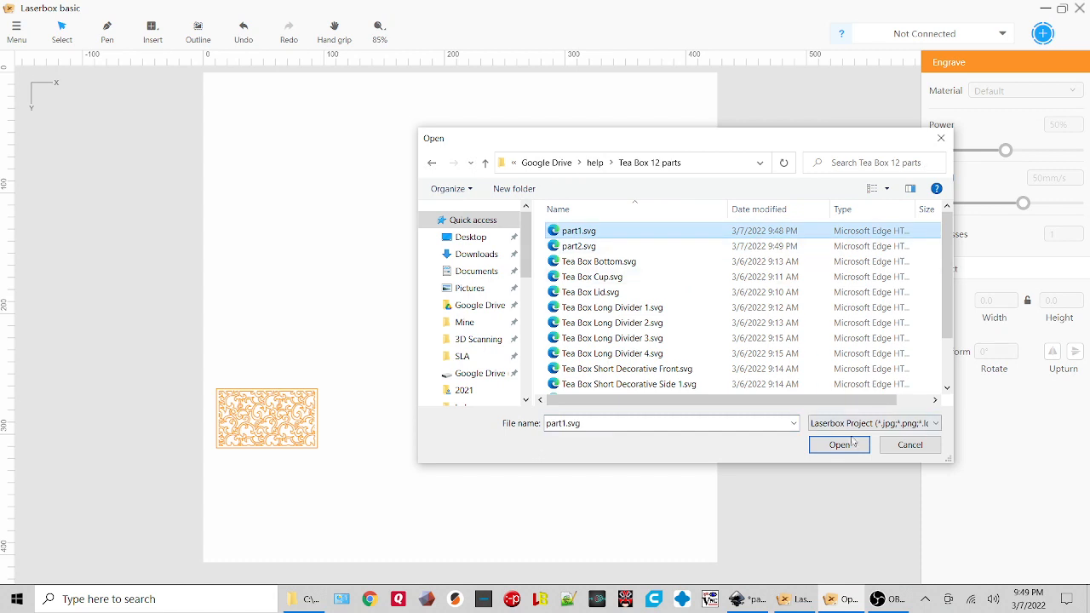
{"action": "left_click", "coordinate": [839, 447]}
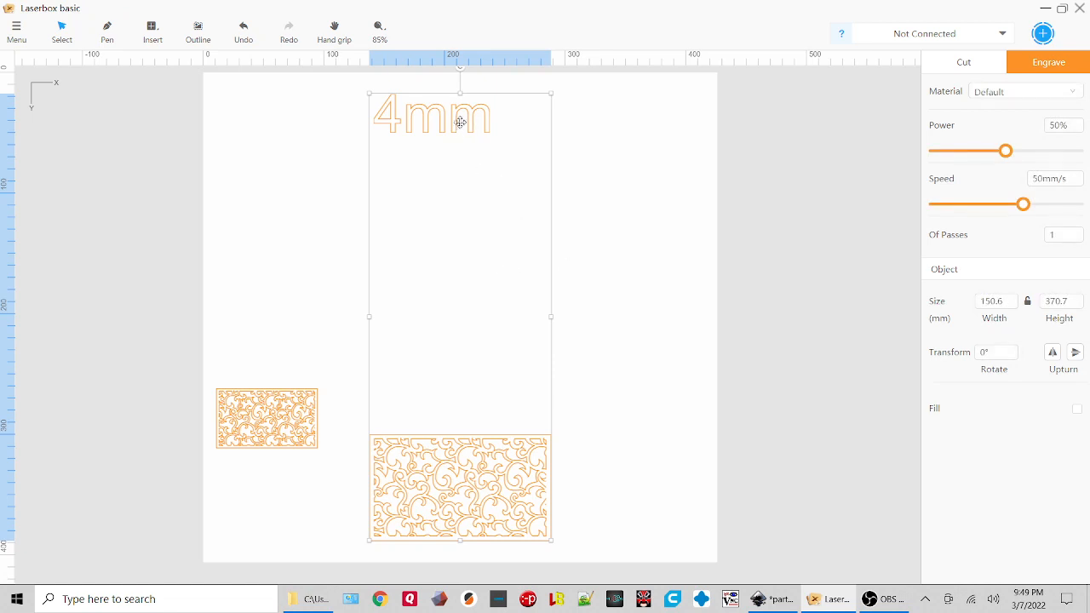
Delete the 4mm text that came in with part1, and select the large scroll-patterned panel
{"action": "left_click", "coordinate": [612, 154]}
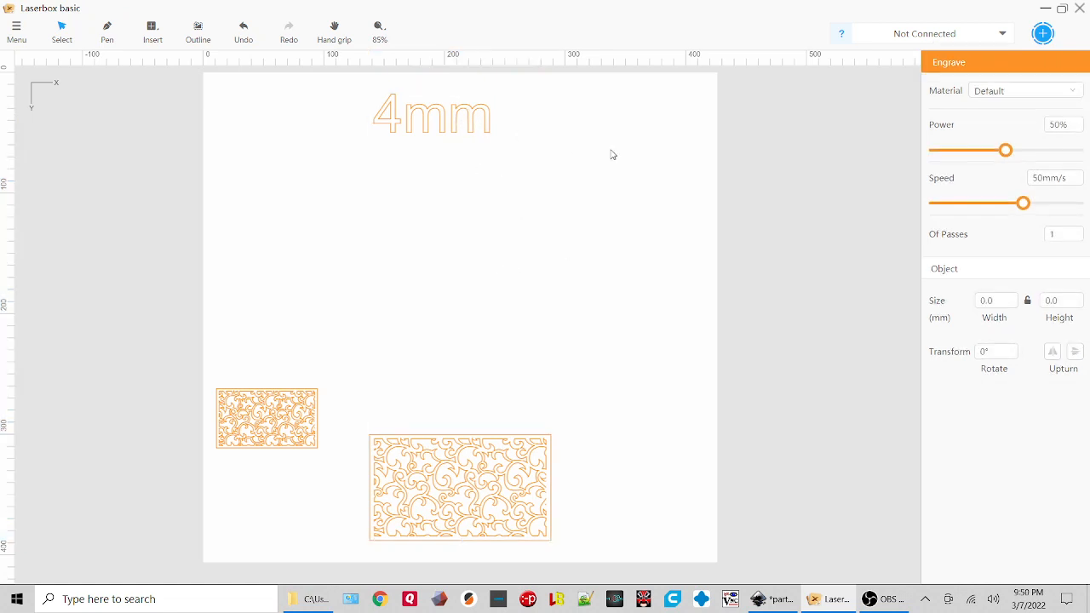
{"action": "left_click", "coordinate": [481, 115]}
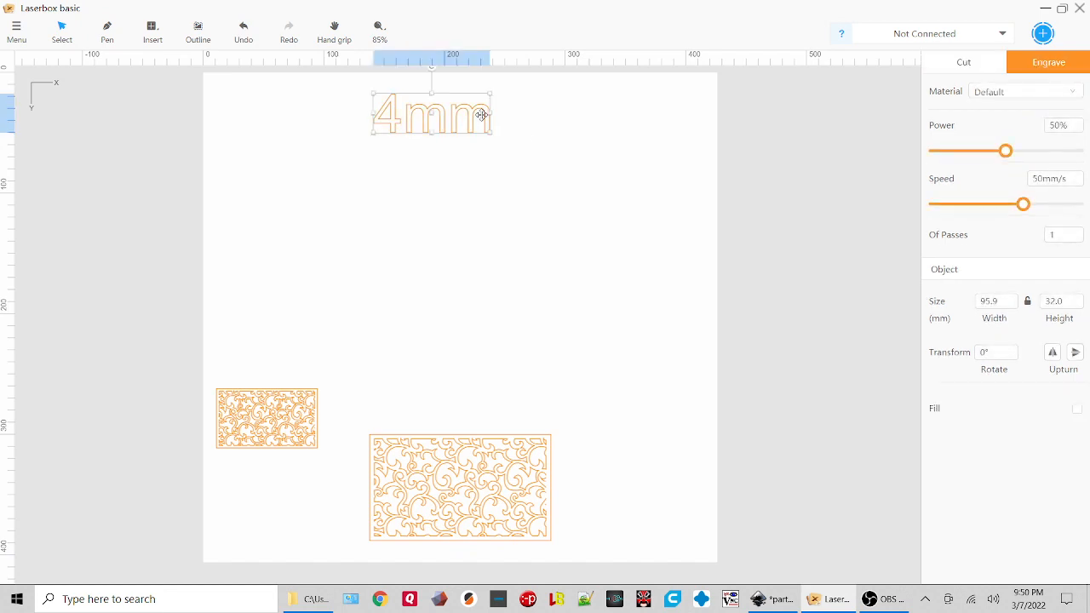
{"action": "key", "text": "Delete"}
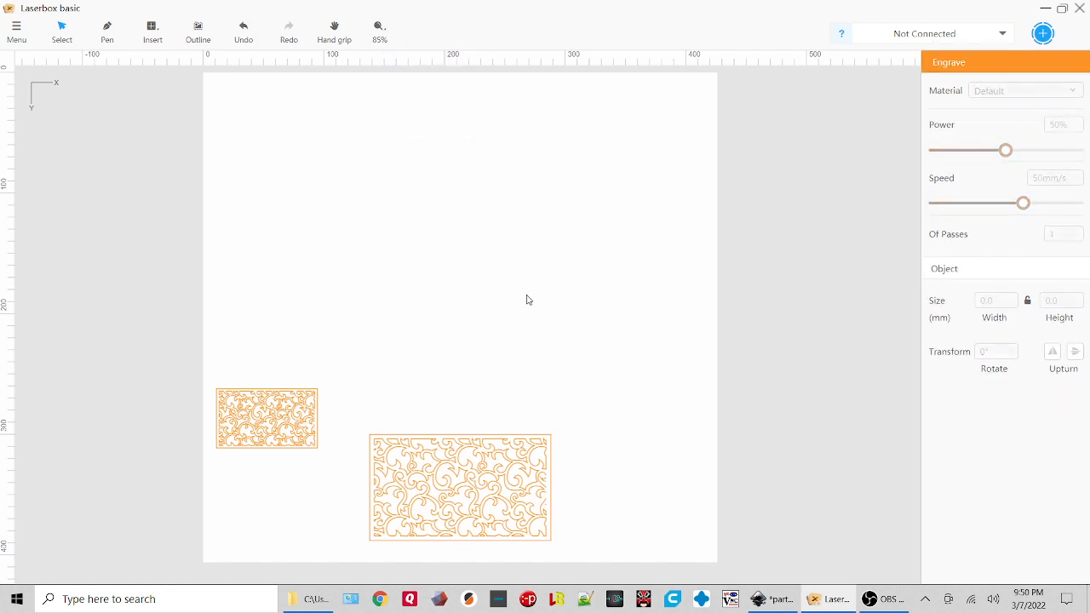
{"action": "left_click", "coordinate": [434, 441]}
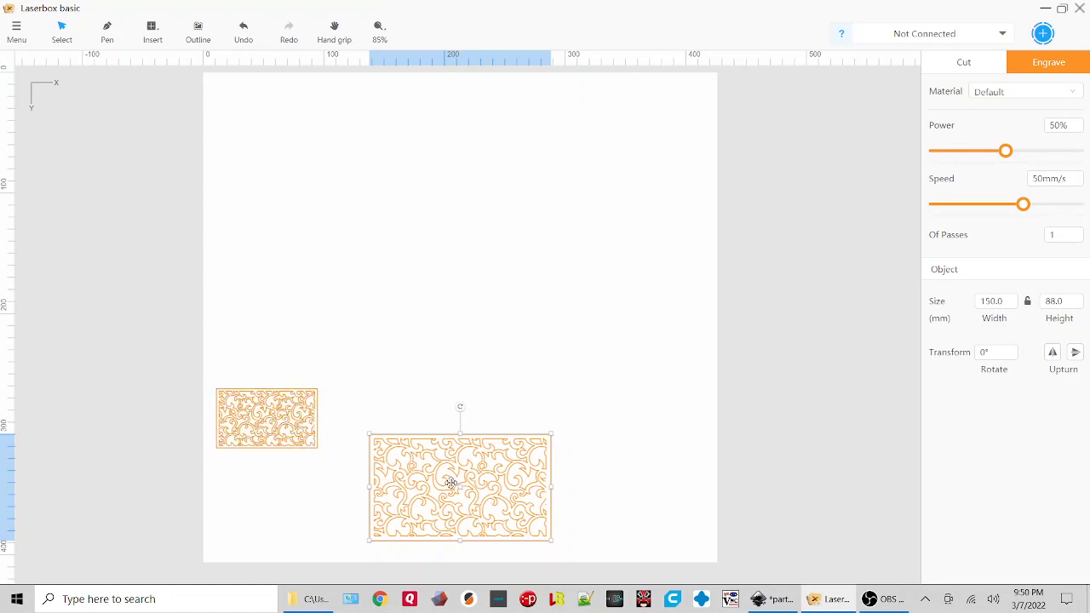
{"action": "left_click", "coordinate": [442, 432]}
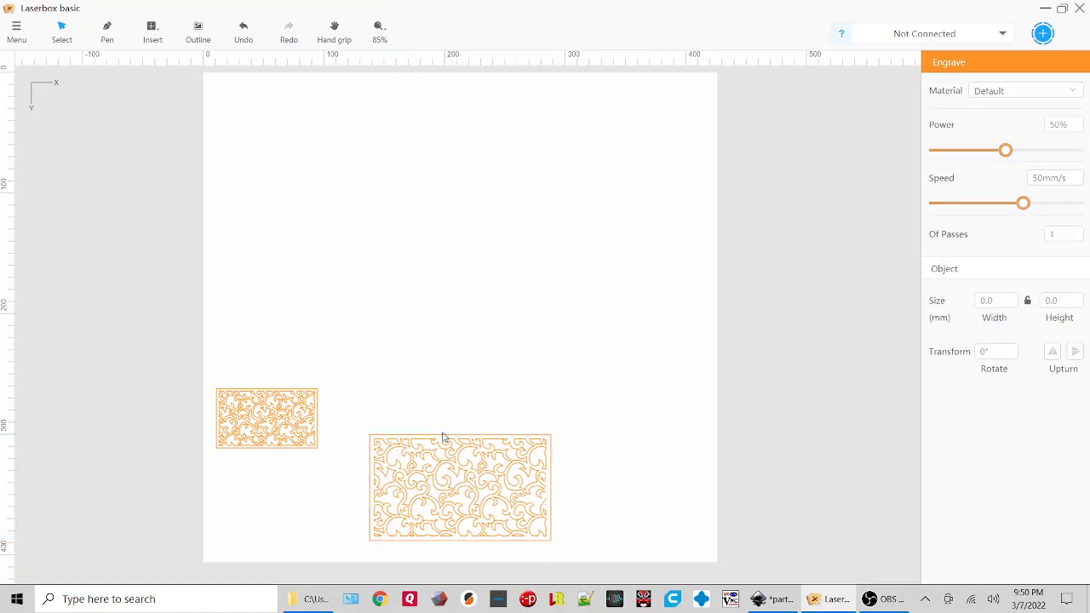
{"action": "left_click", "coordinate": [443, 441]}
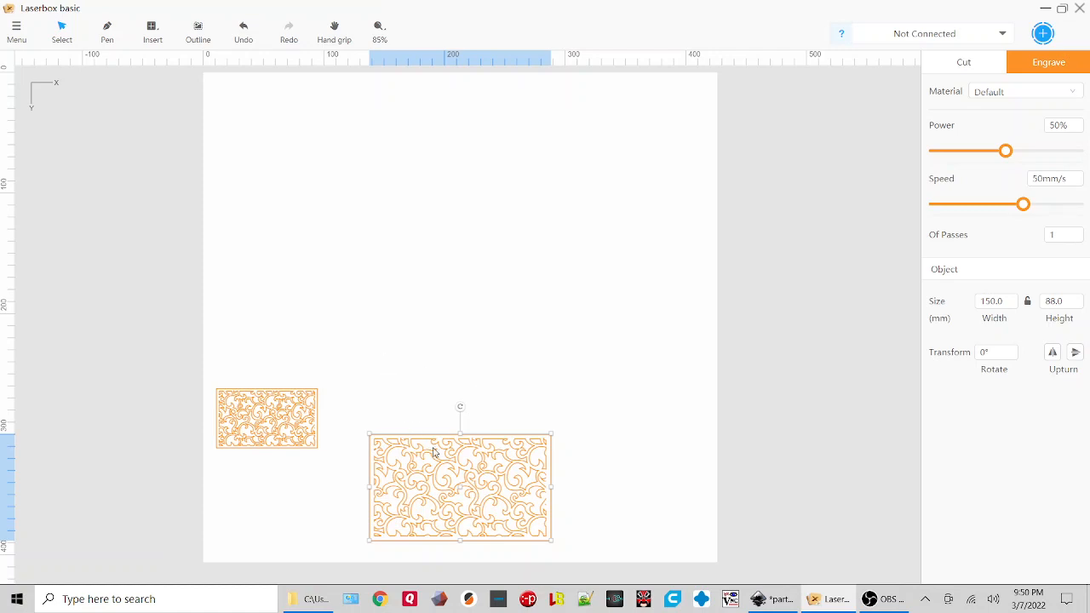
Import part2.svg from the Tea Box 12 parts folder
{"action": "left_click", "coordinate": [17, 34]}
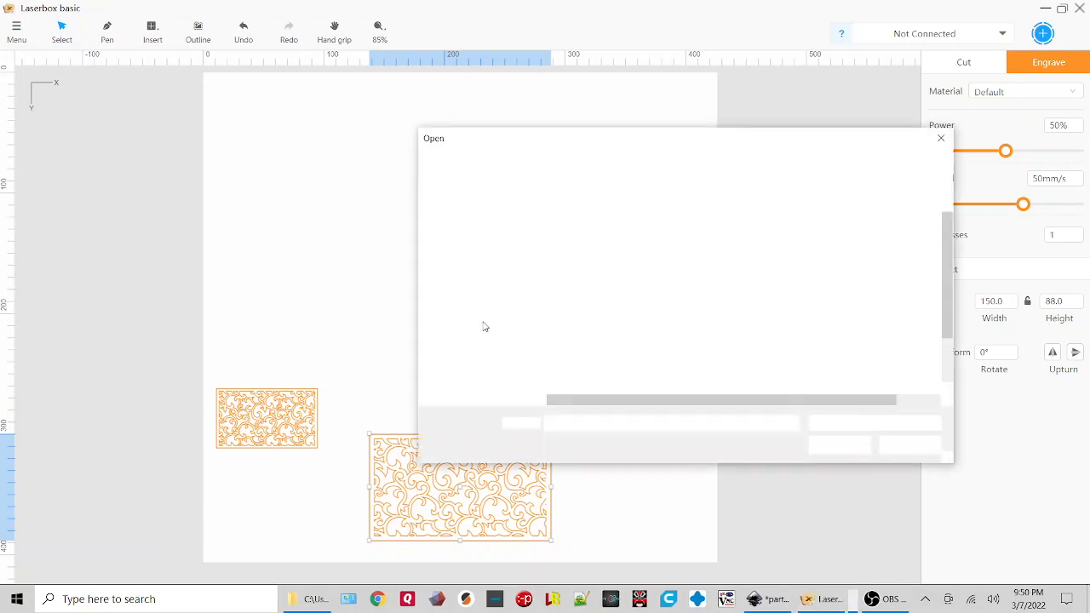
{"action": "left_click", "coordinate": [578, 246]}
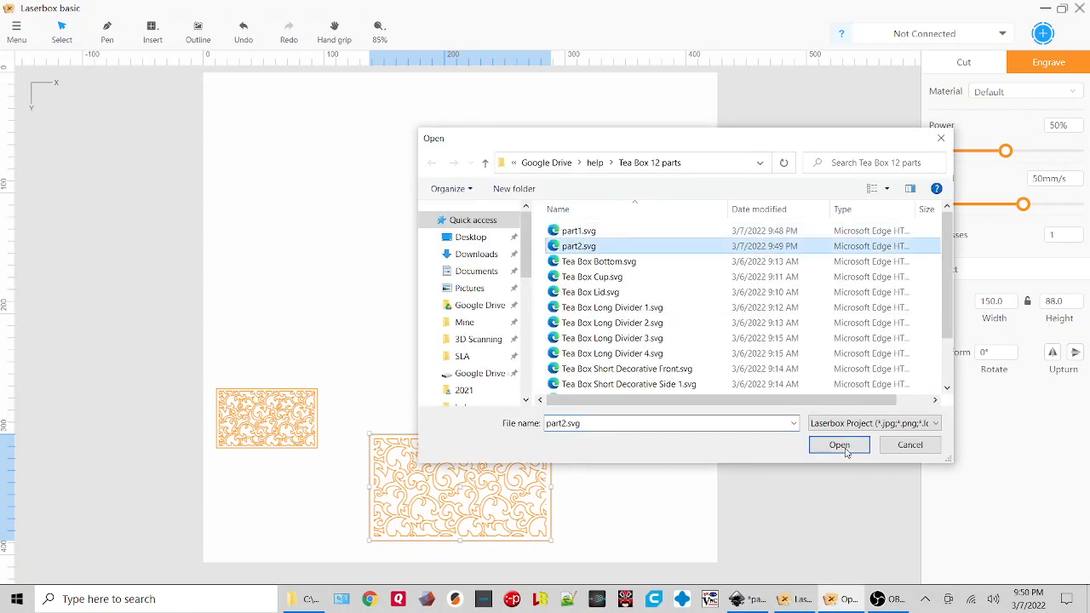
{"action": "left_click", "coordinate": [843, 445]}
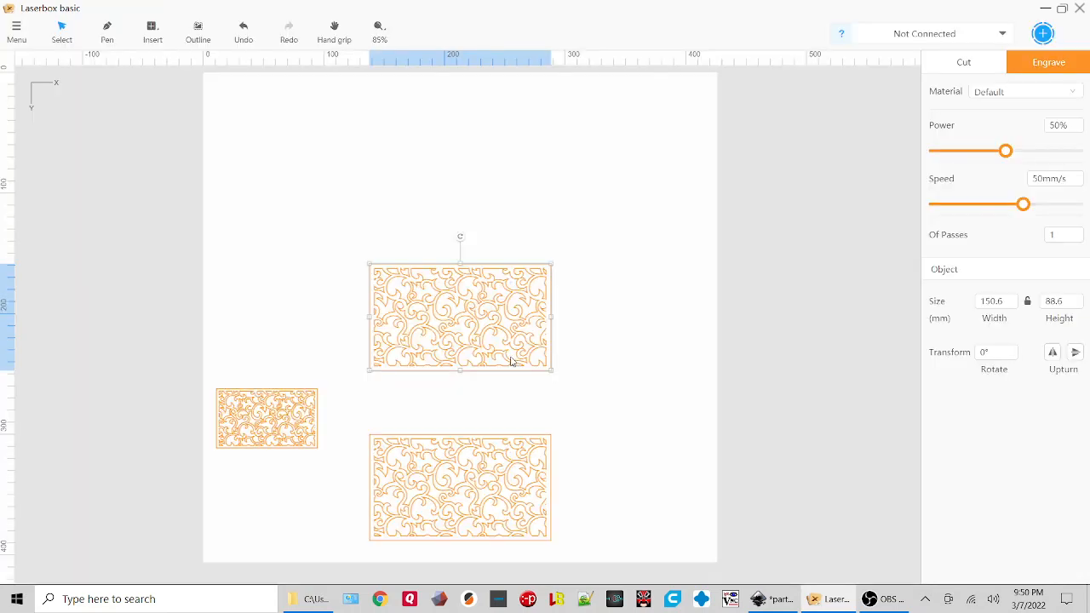
Delete the small scroll-patterned panel, and move the lower large panel up to just below the other one
{"action": "left_click", "coordinate": [302, 401]}
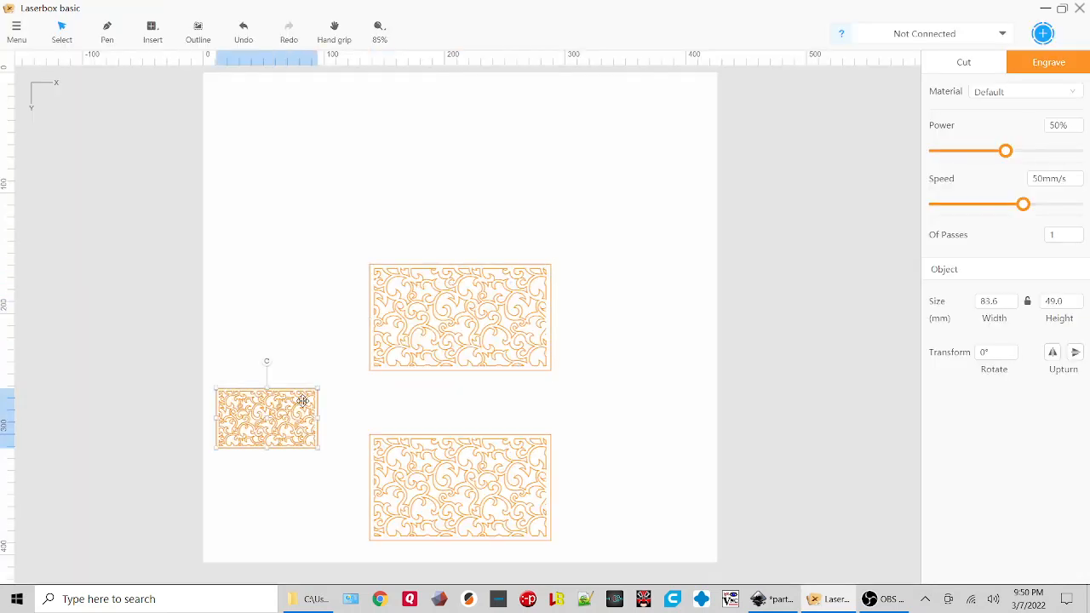
{"action": "key", "text": "Delete"}
{"action": "left_click", "coordinate": [445, 447]}
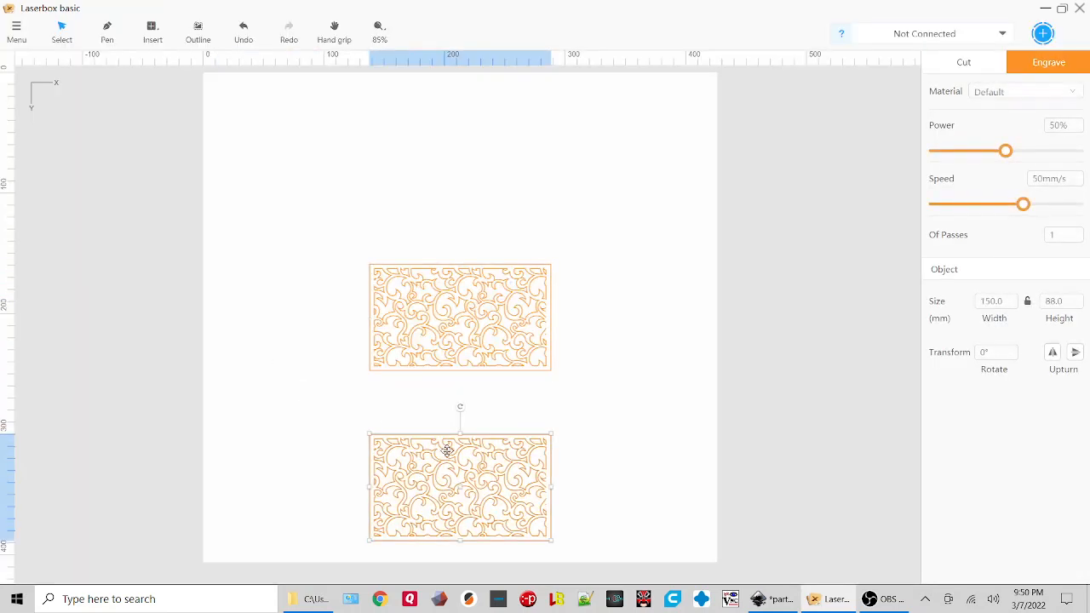
{"action": "left_click_drag", "start_coordinate": [440, 440], "coordinate": [441, 385]}
Change the upper panel from engraving to cutting, and set its speed to 20 mm/s
{"action": "left_click", "coordinate": [511, 313]}
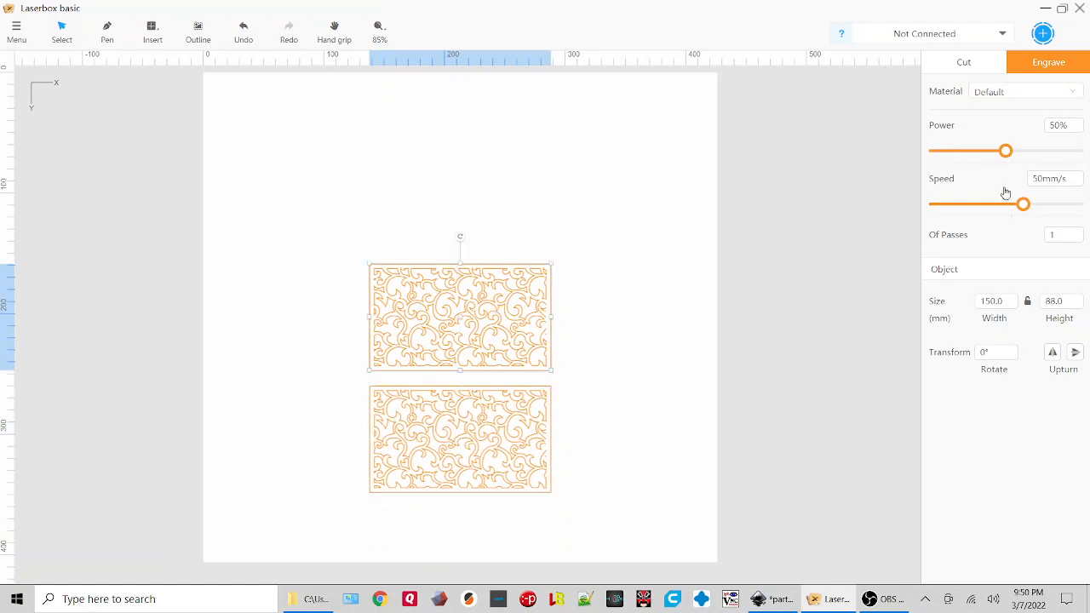
{"action": "left_click", "coordinate": [970, 65]}
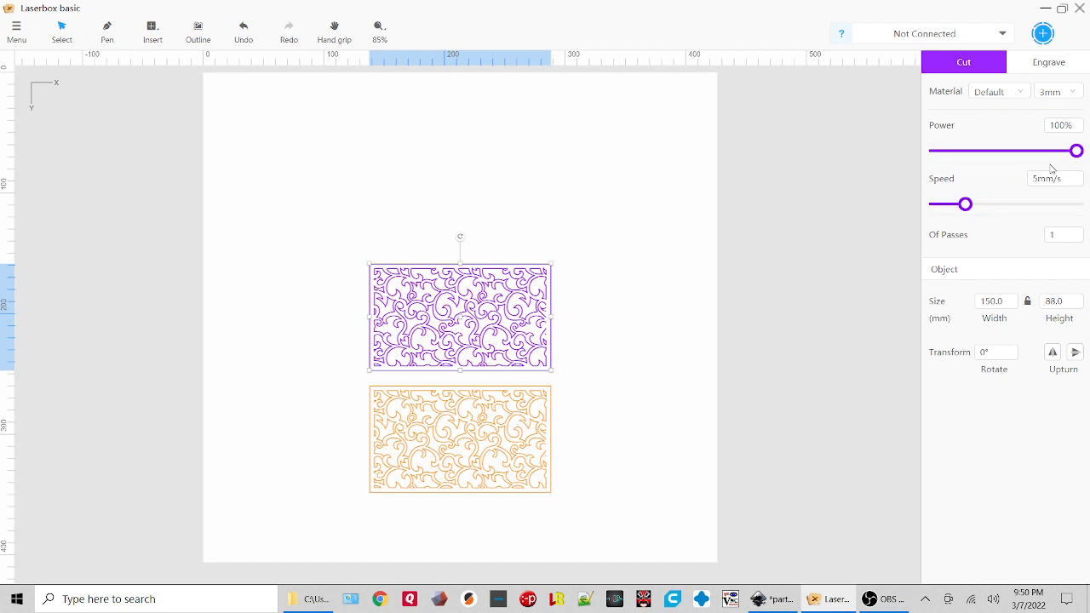
{"action": "left_click_drag", "start_coordinate": [1065, 205], "coordinate": [1087, 209]}
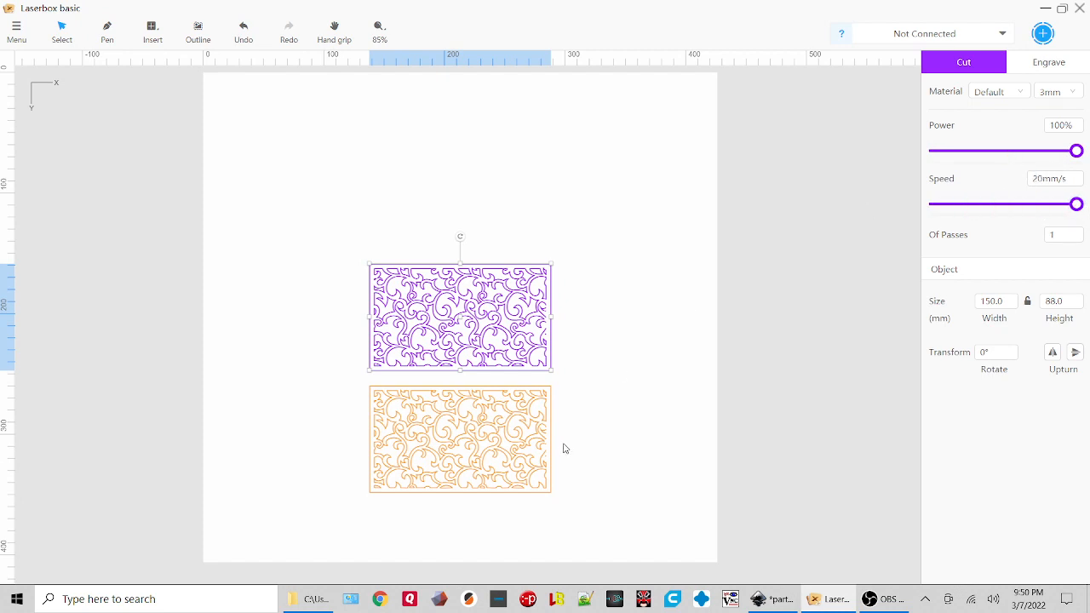
Examine the engraving material, power and speed settings of the lower scroll-patterned panel
{"action": "left_click", "coordinate": [534, 419]}
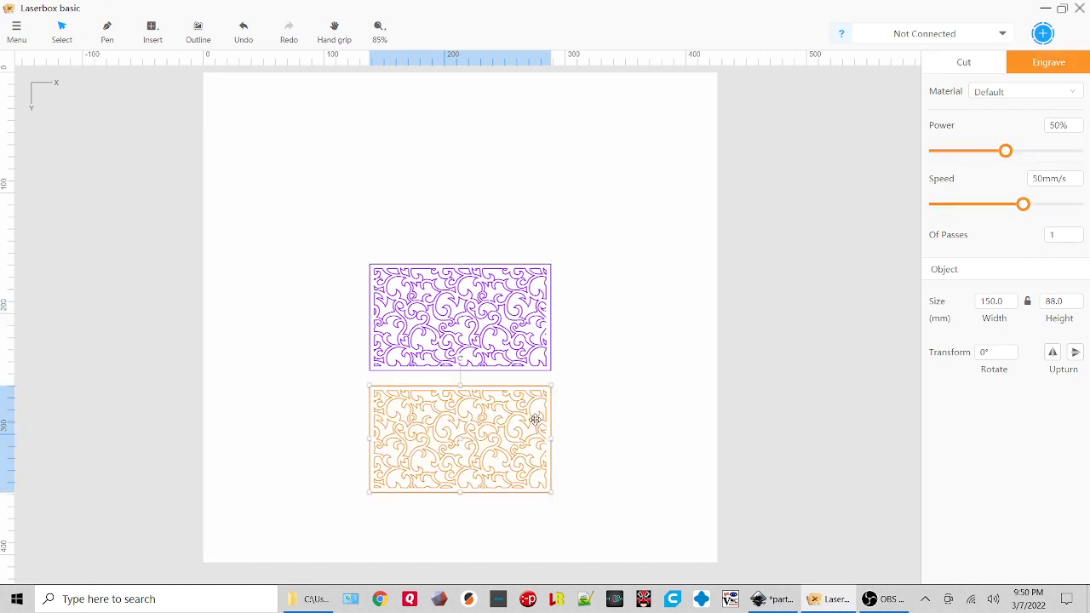
{"action": "left_click", "coordinate": [621, 480]}
{"action": "left_click", "coordinate": [487, 452]}
{"action": "left_click", "coordinate": [617, 383]}
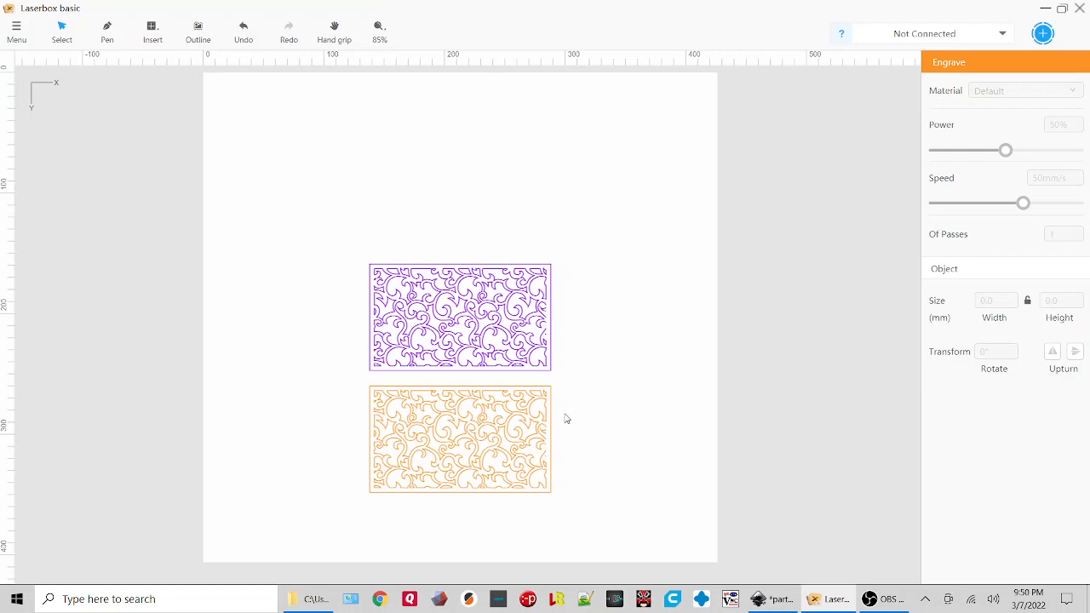
{"action": "left_click", "coordinate": [539, 423]}
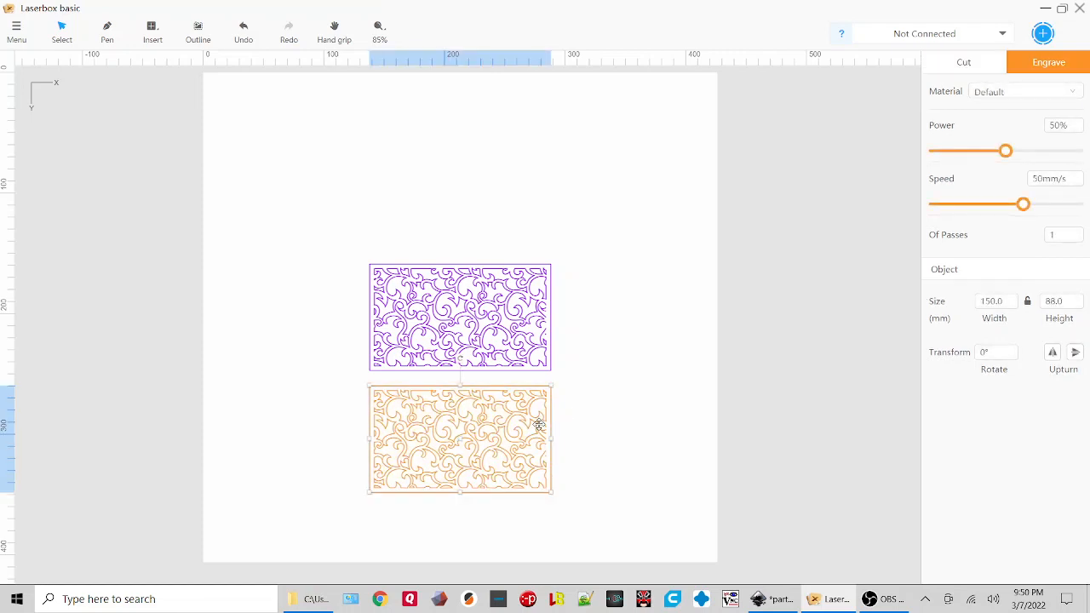
{"action": "left_click", "coordinate": [1017, 95]}
{"action": "left_click", "coordinate": [728, 166]}
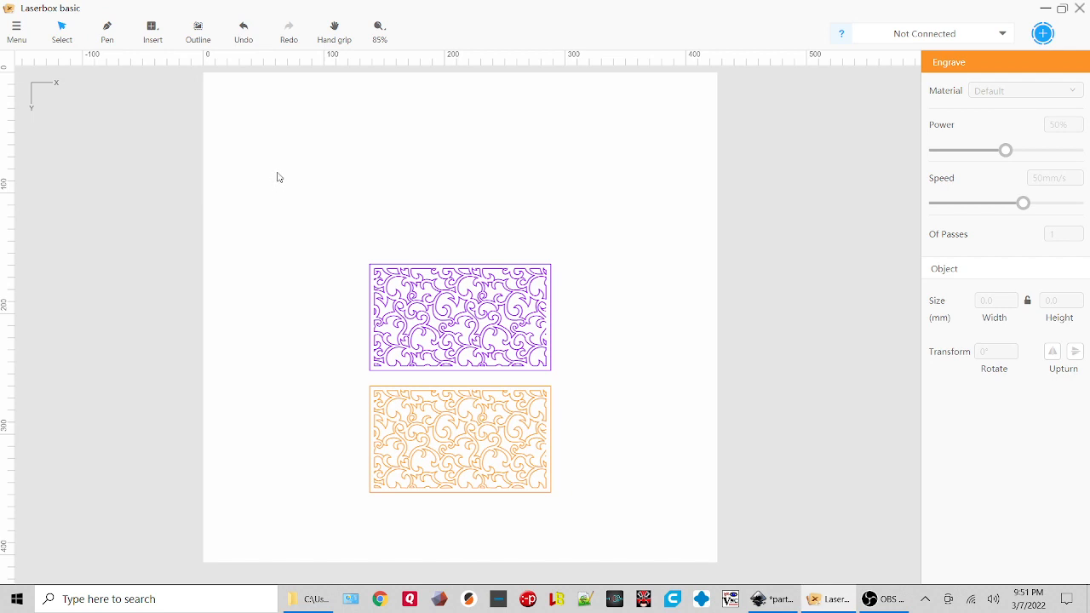
Open the list of project commands that includes Import and Export
{"action": "left_click", "coordinate": [19, 33]}
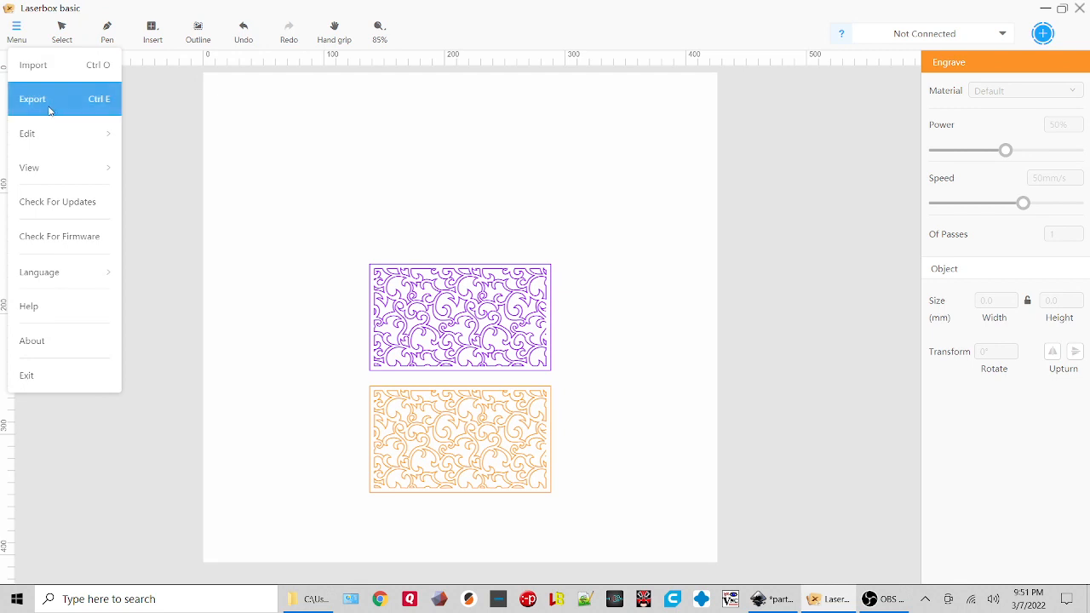